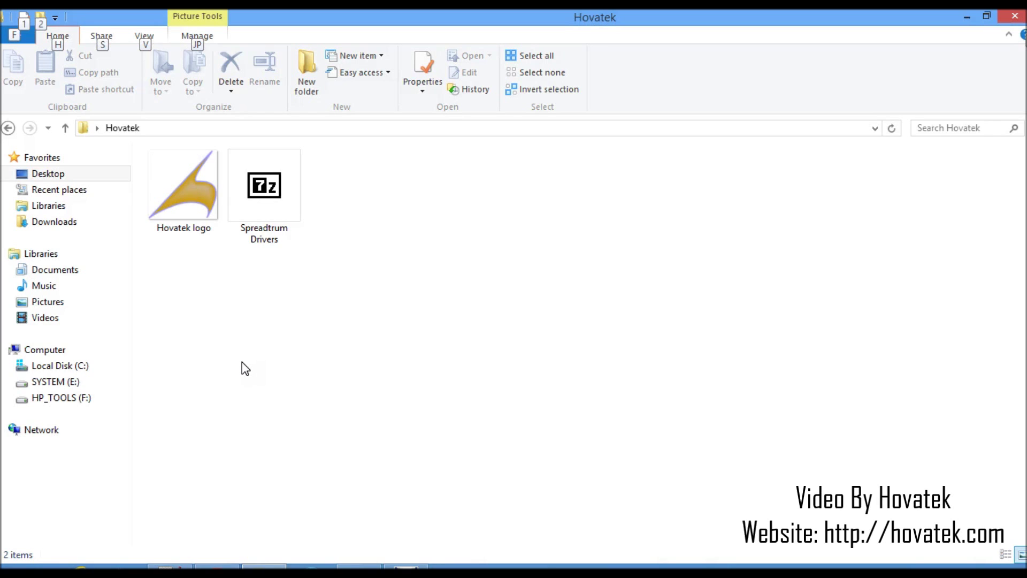
Step: Extract the Spreadtrum Drivers folder from Spreadtrum Drivers.7z into the Hovatek folder, then close 7-Zip
{"action": "left_click", "coordinate": [262, 218]}
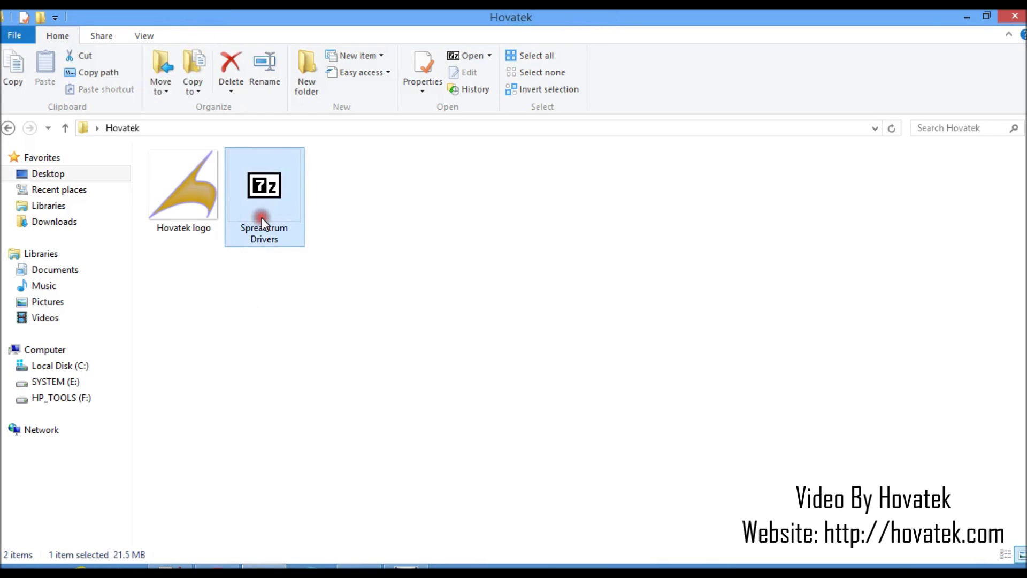
{"action": "double_click", "coordinate": [262, 217]}
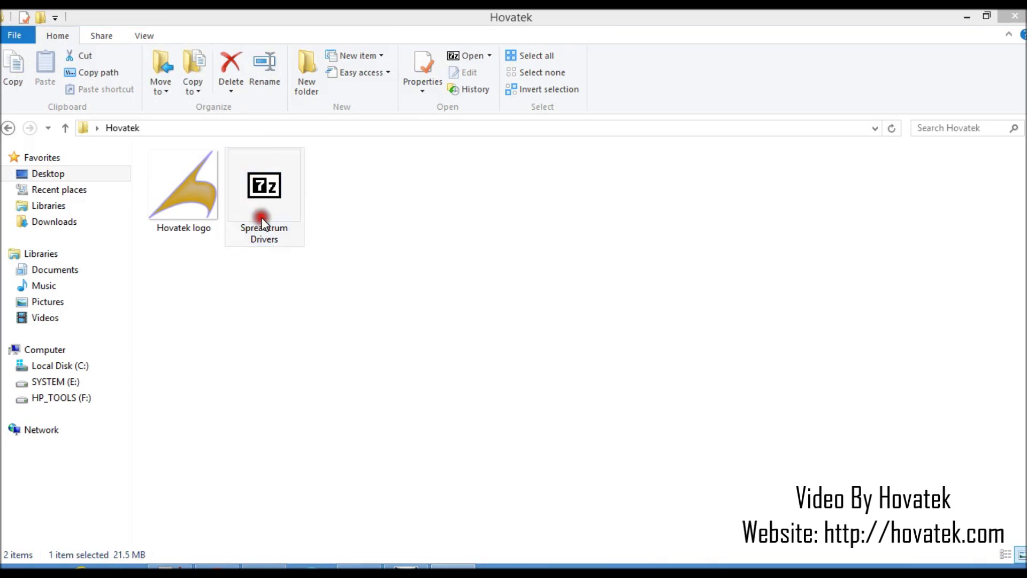
{"action": "left_click", "coordinate": [71, 153]}
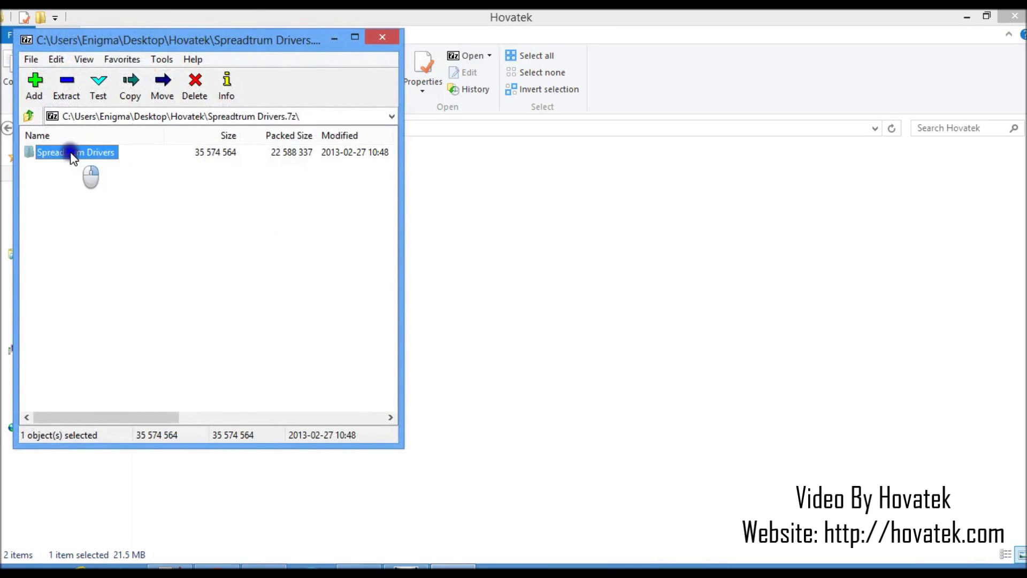
{"action": "right_click", "coordinate": [71, 154]}
{"action": "left_click", "coordinate": [120, 252]}
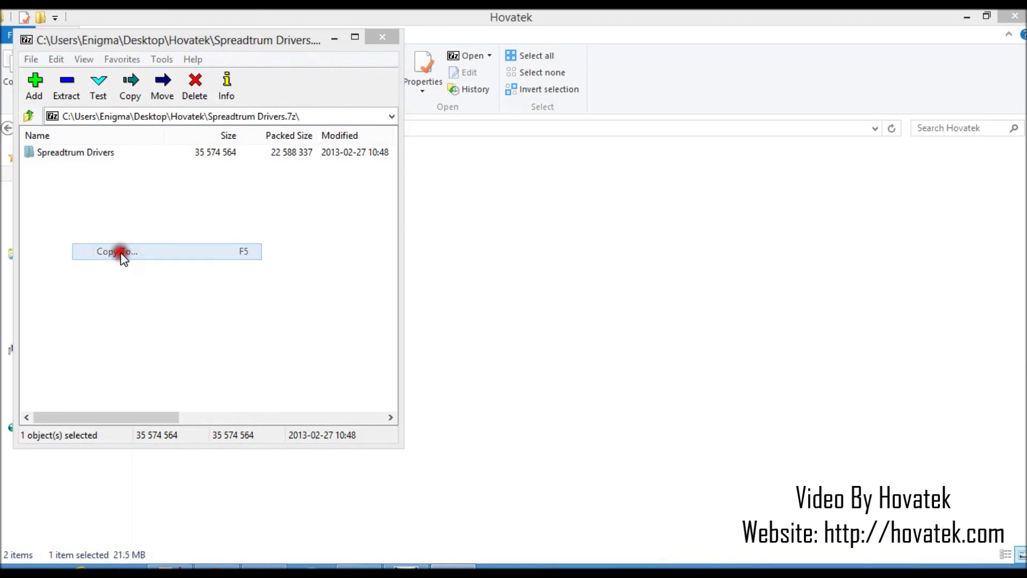
{"action": "left_click", "coordinate": [567, 372]}
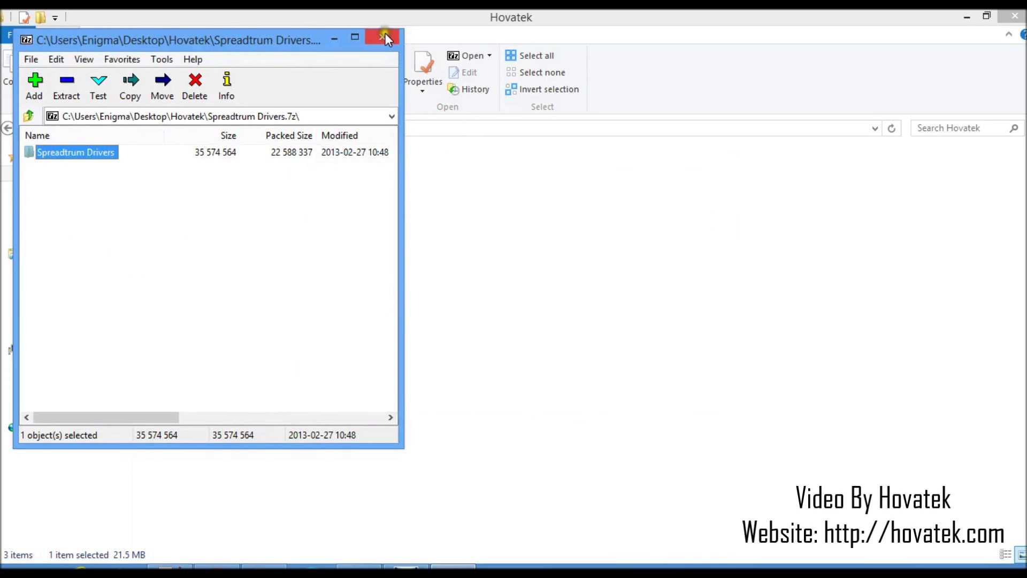
{"action": "left_click", "coordinate": [386, 37]}
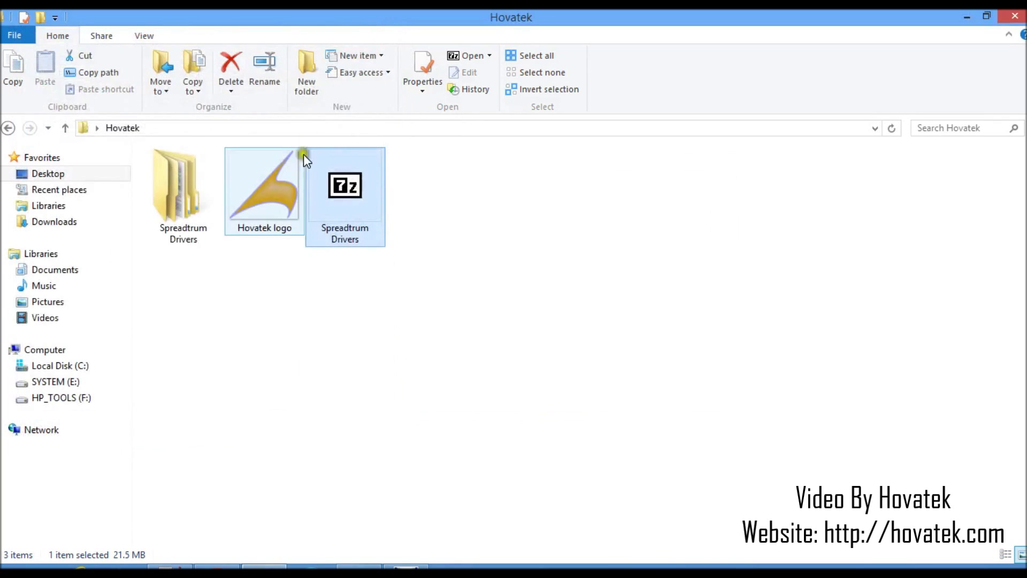
{"action": "double_click", "coordinate": [178, 193]}
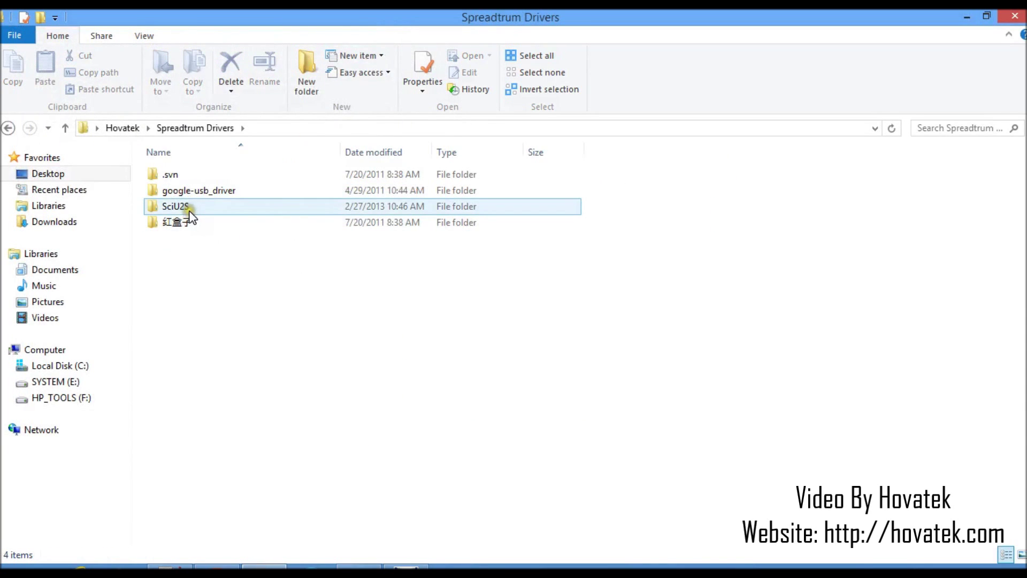
{"action": "double_click", "coordinate": [180, 191]}
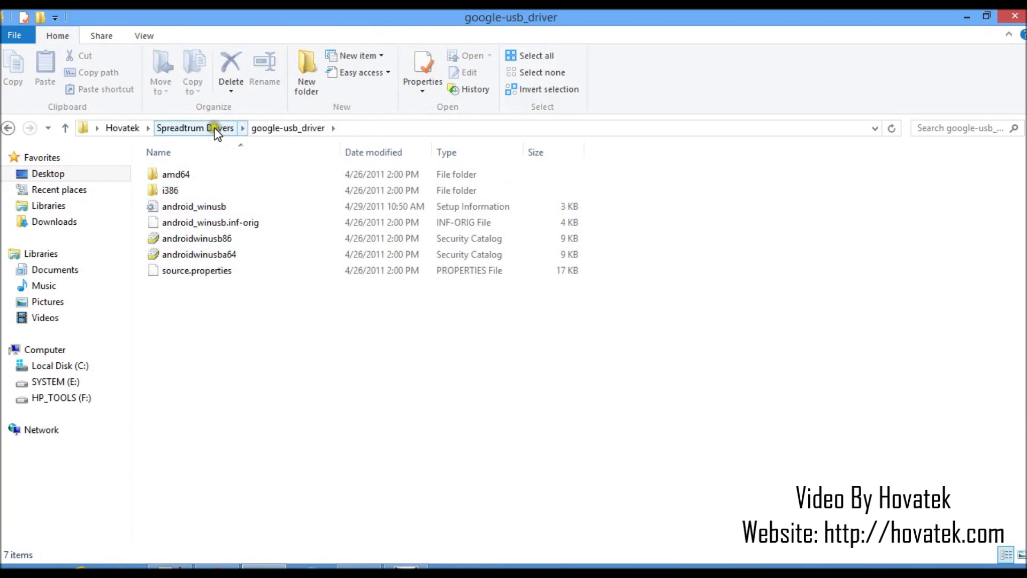
{"action": "left_click", "coordinate": [215, 129]}
{"action": "double_click", "coordinate": [177, 208]}
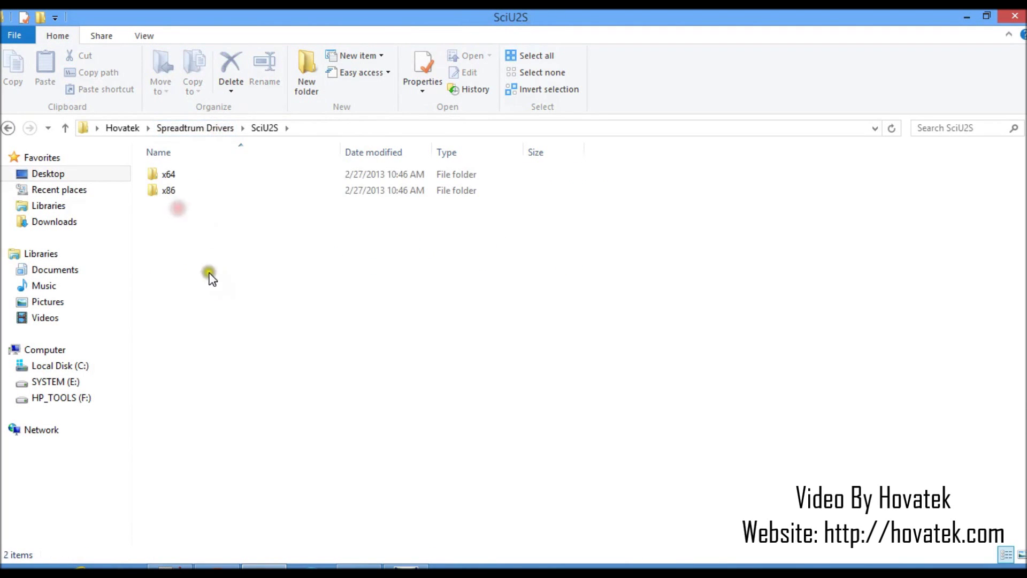
{"action": "double_click", "coordinate": [168, 176]}
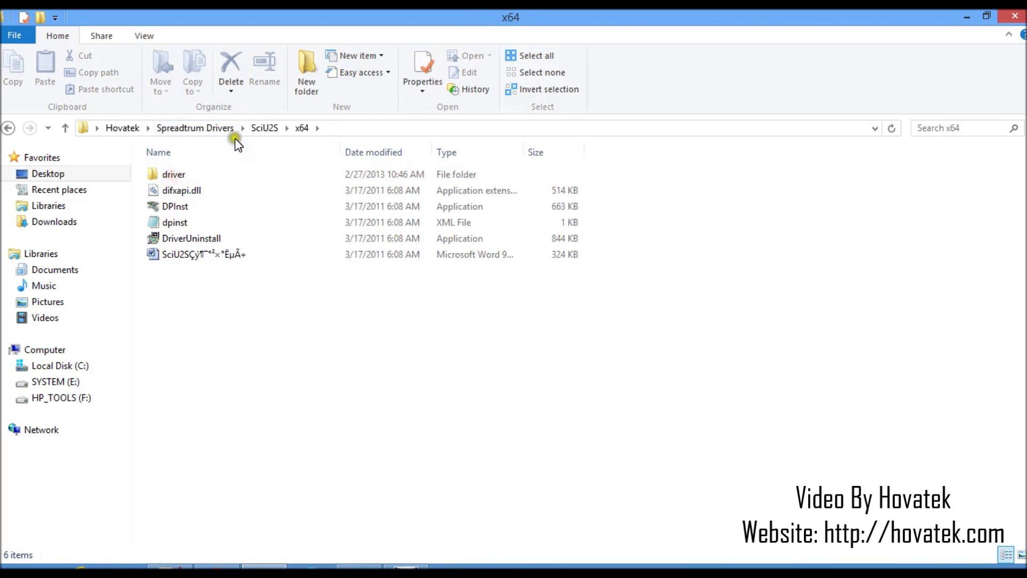
{"action": "left_click", "coordinate": [202, 128]}
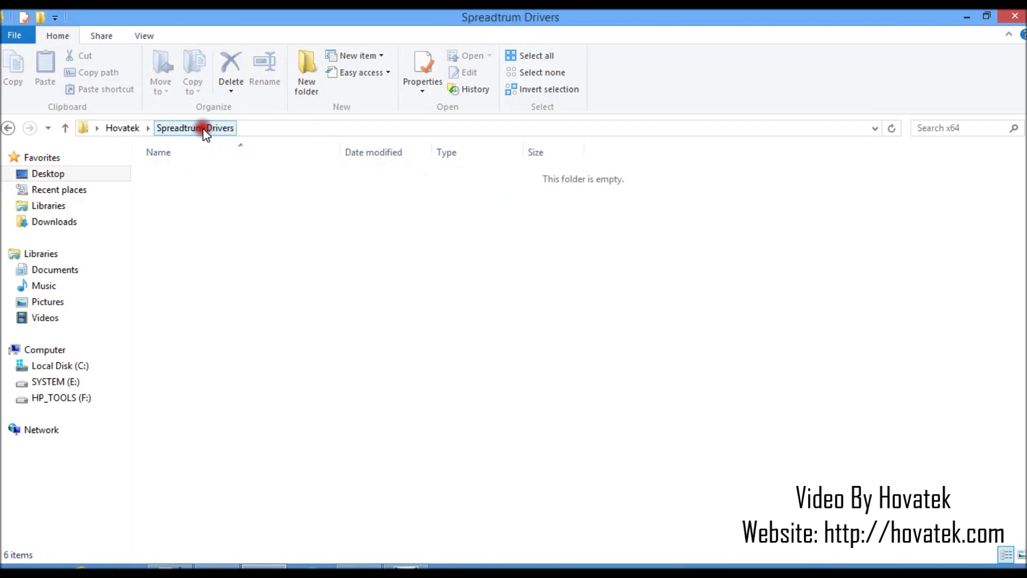
{"action": "left_click", "coordinate": [132, 128]}
{"action": "left_click", "coordinate": [328, 269]}
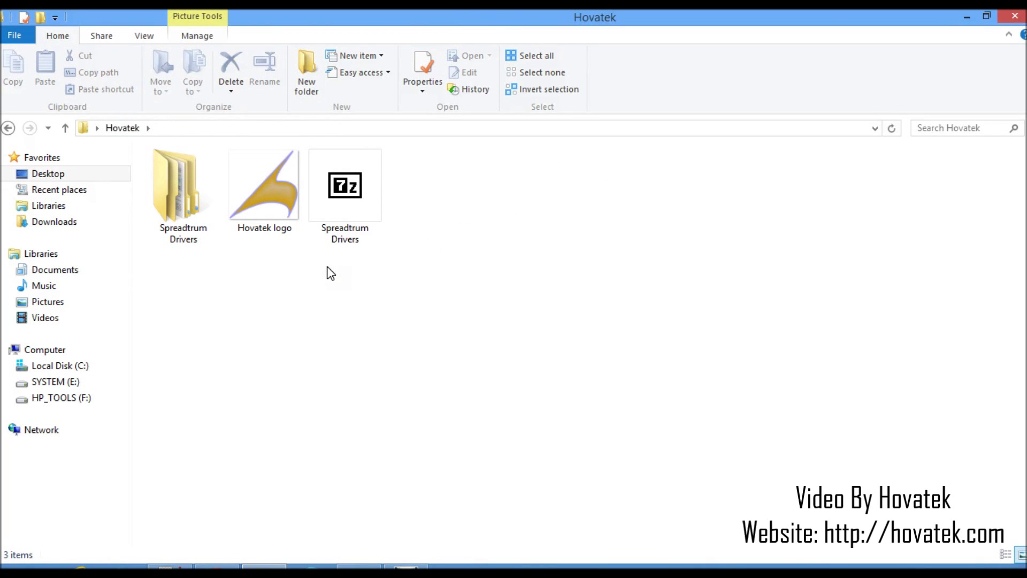
Step: Search 'device manager' from the Start screen and launch Device Manager from the Settings results
{"action": "key", "text": "super"}
{"action": "type", "text": "de"}
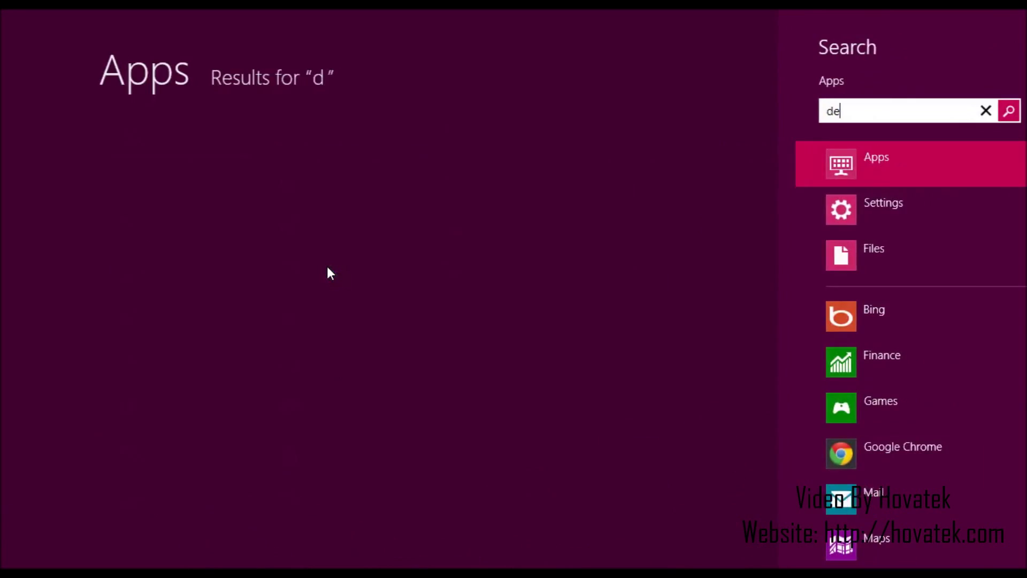
{"action": "type", "text": "vice manager"}
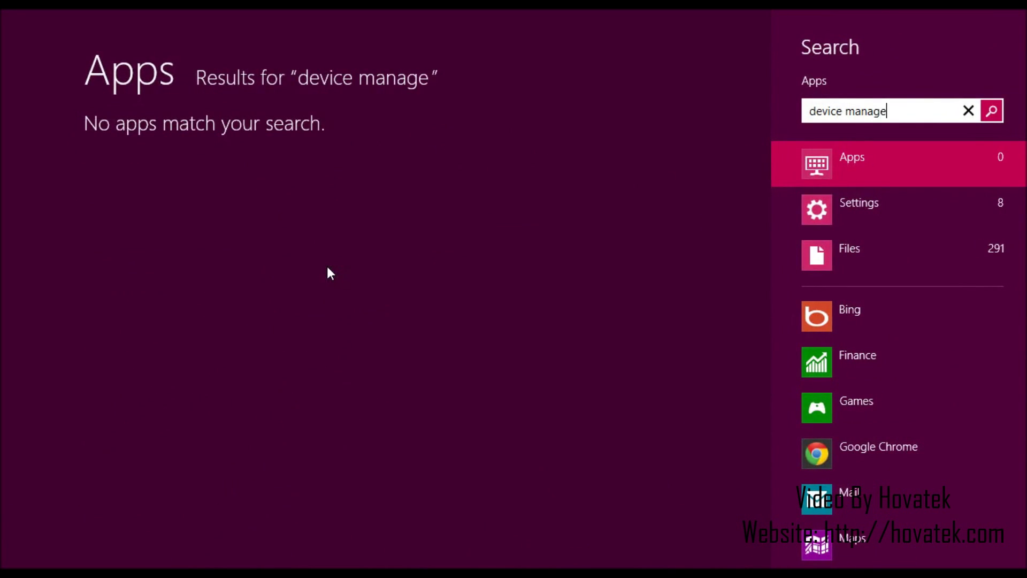
{"action": "left_click", "coordinate": [850, 216]}
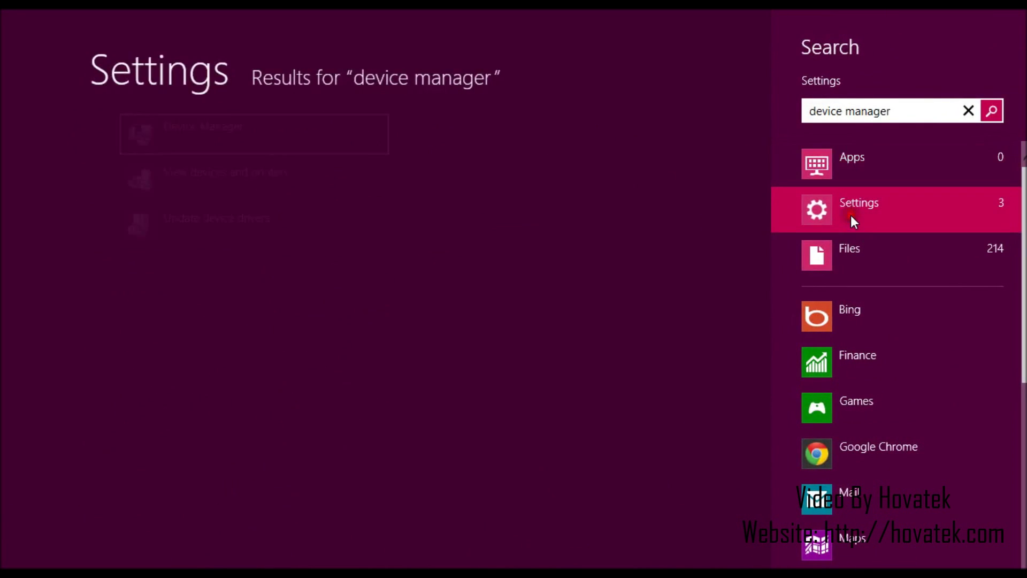
{"action": "left_click", "coordinate": [204, 133]}
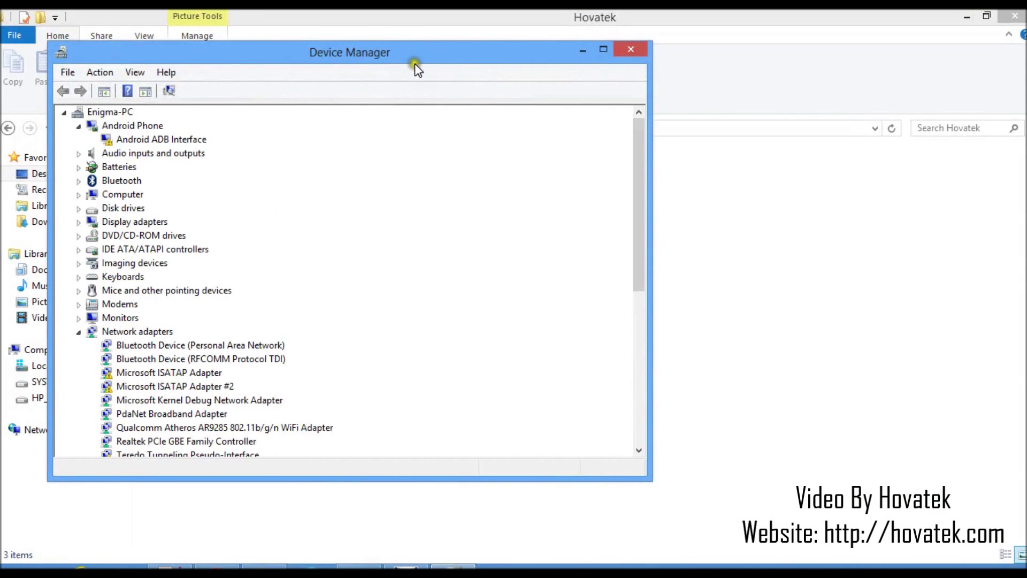
Step: Select Bluetooth Device (Personal Area Network) and run Action > Add legacy hardware
{"action": "left_click_drag", "start_coordinate": [416, 64], "coordinate": [608, 126]}
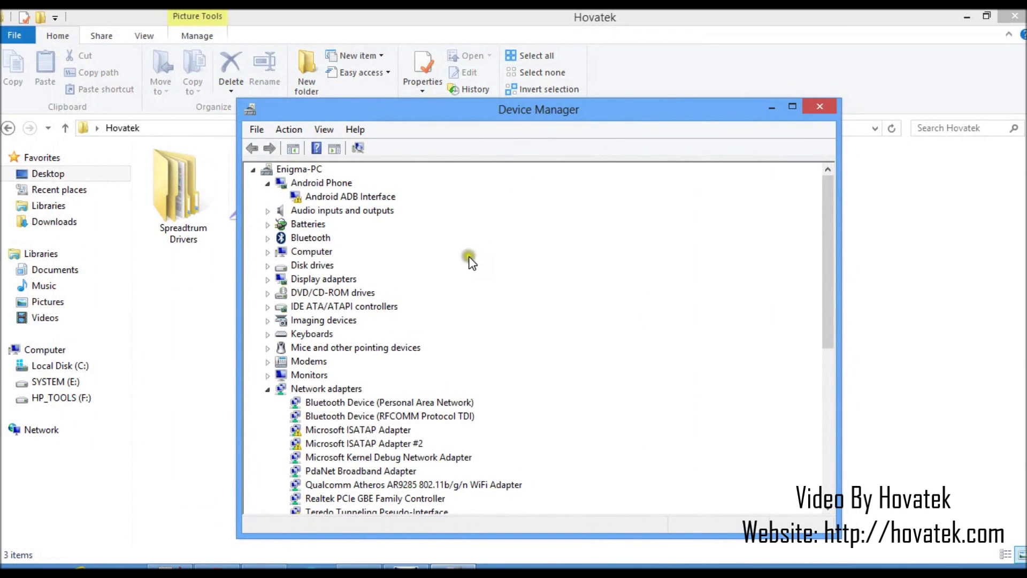
{"action": "left_click", "coordinate": [346, 405]}
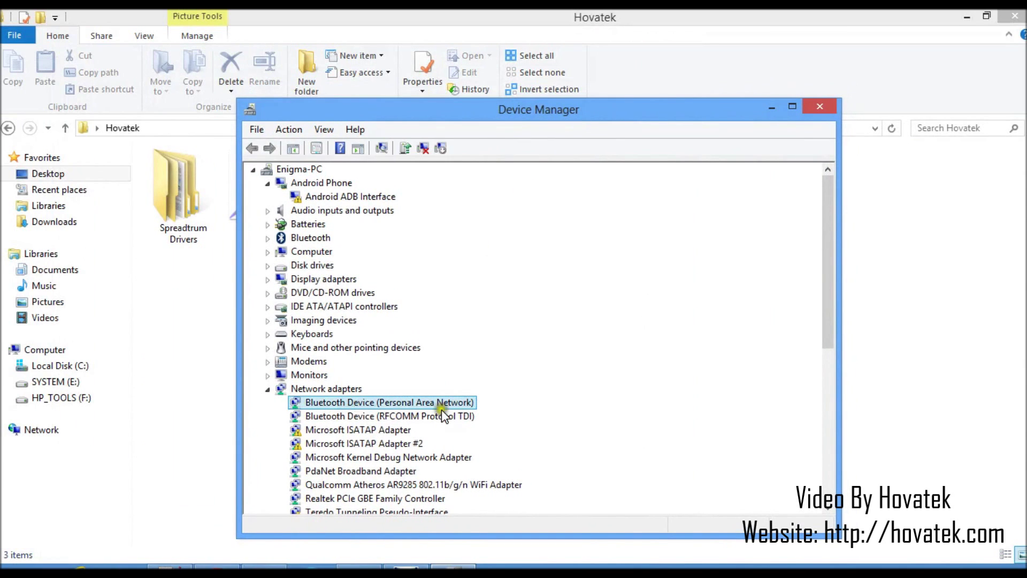
{"action": "left_click", "coordinate": [351, 401]}
{"action": "left_click", "coordinate": [287, 131]}
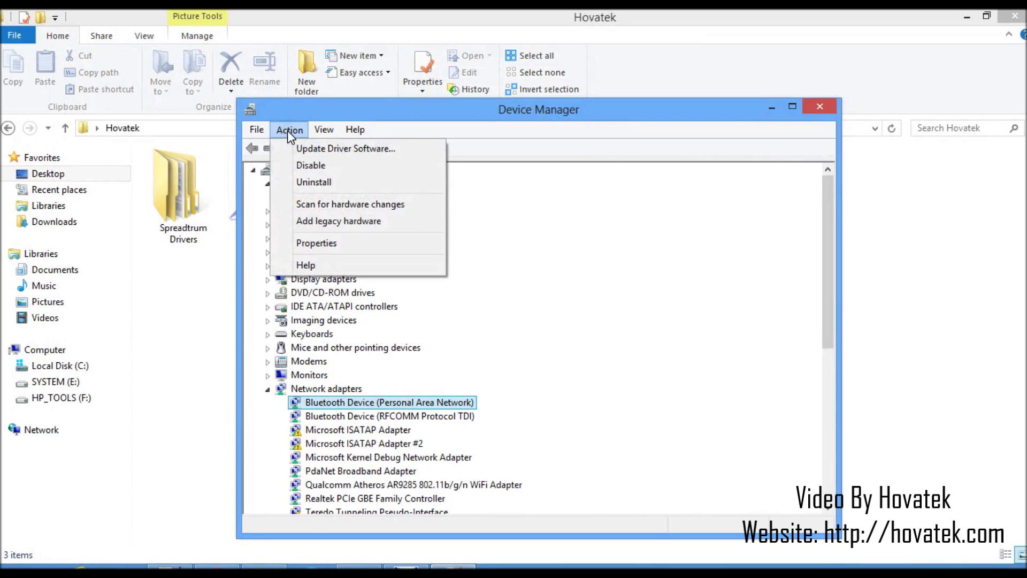
{"action": "left_click", "coordinate": [310, 221]}
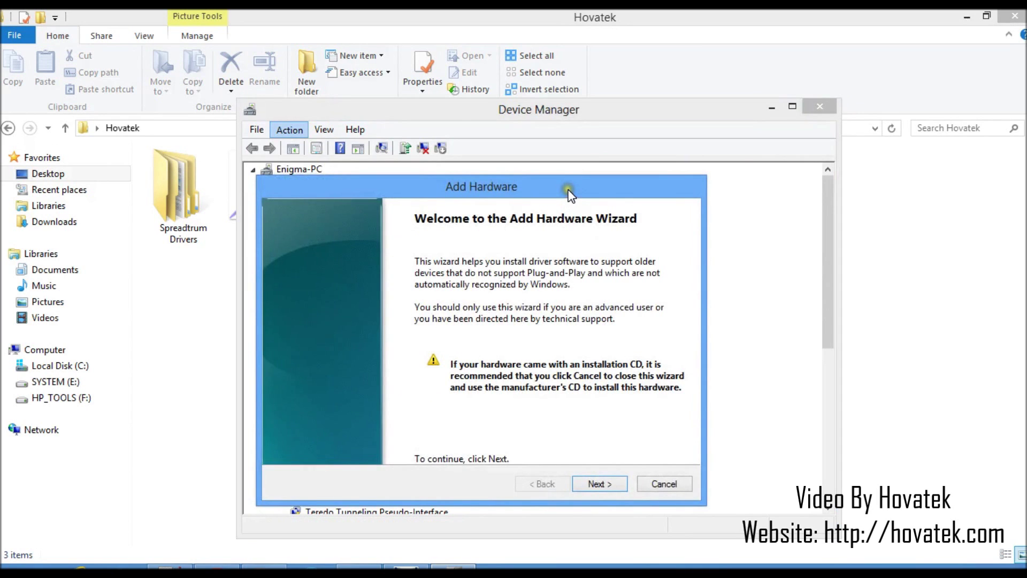
Step: Advance the Add Hardware wizard through manual selection and Show All Devices, then choose Have Disk
{"action": "left_click_drag", "start_coordinate": [567, 191], "coordinate": [602, 161]}
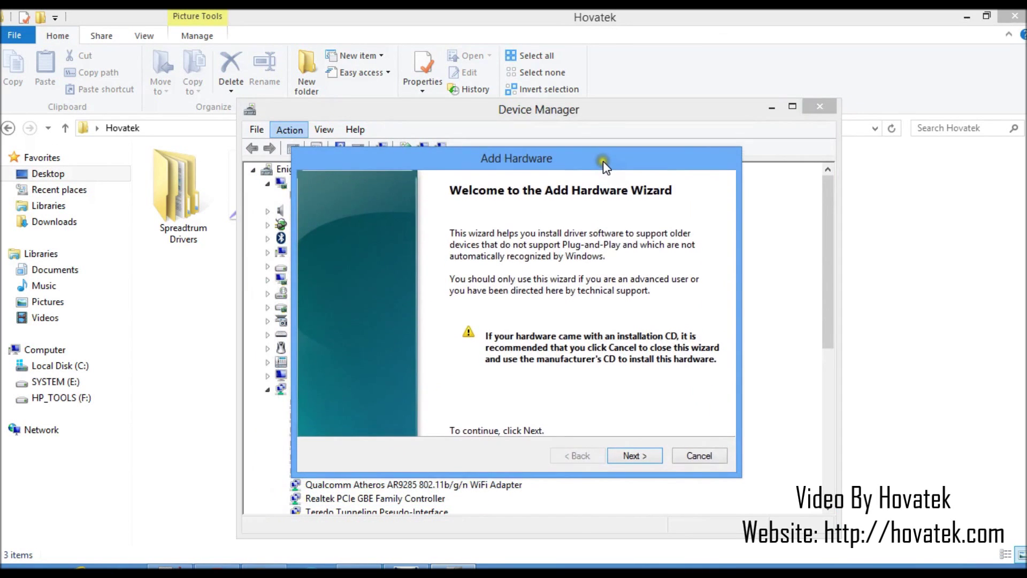
{"action": "left_click", "coordinate": [627, 450]}
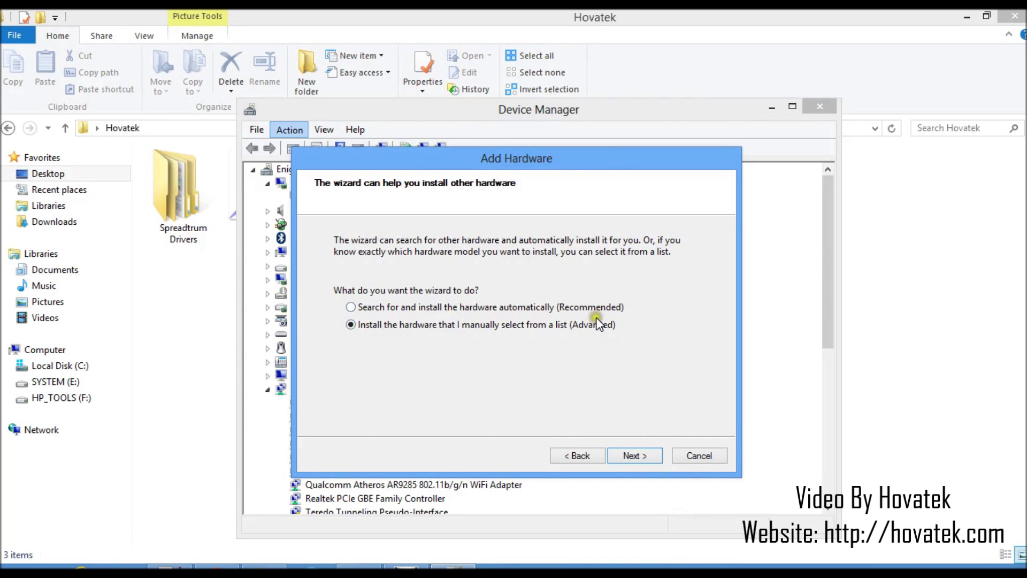
{"action": "left_click", "coordinate": [622, 456]}
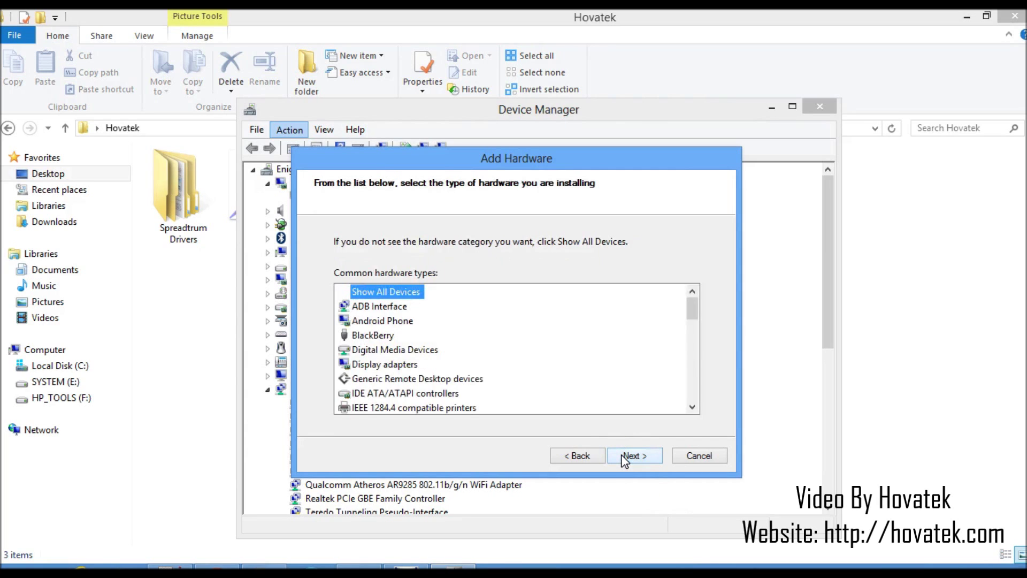
{"action": "left_click", "coordinate": [431, 292]}
{"action": "left_click", "coordinate": [636, 448]}
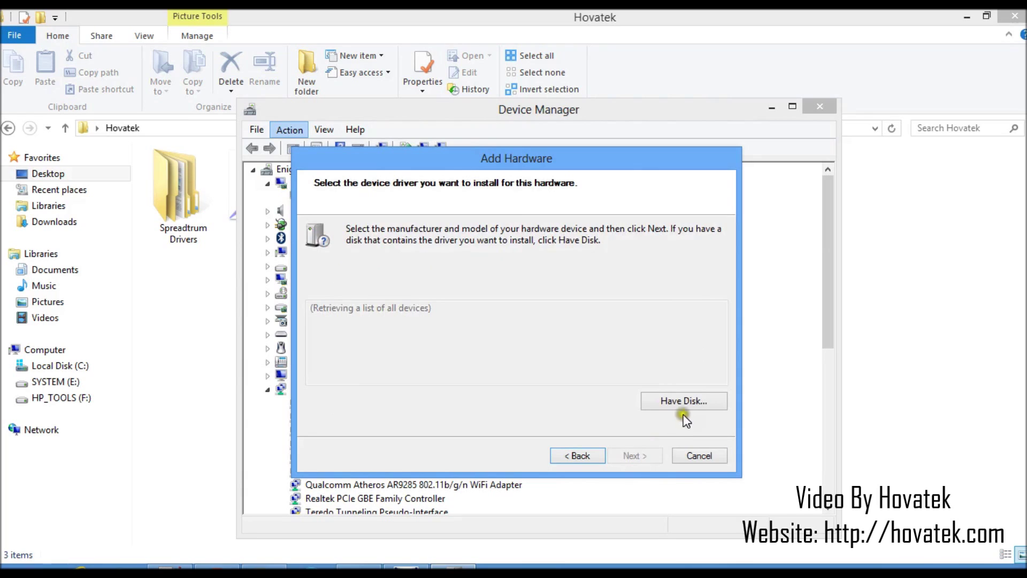
{"action": "left_click", "coordinate": [685, 405]}
Step: Browse for the driver file and go up from the driver folder to Hovatek
{"action": "left_click", "coordinate": [619, 365]}
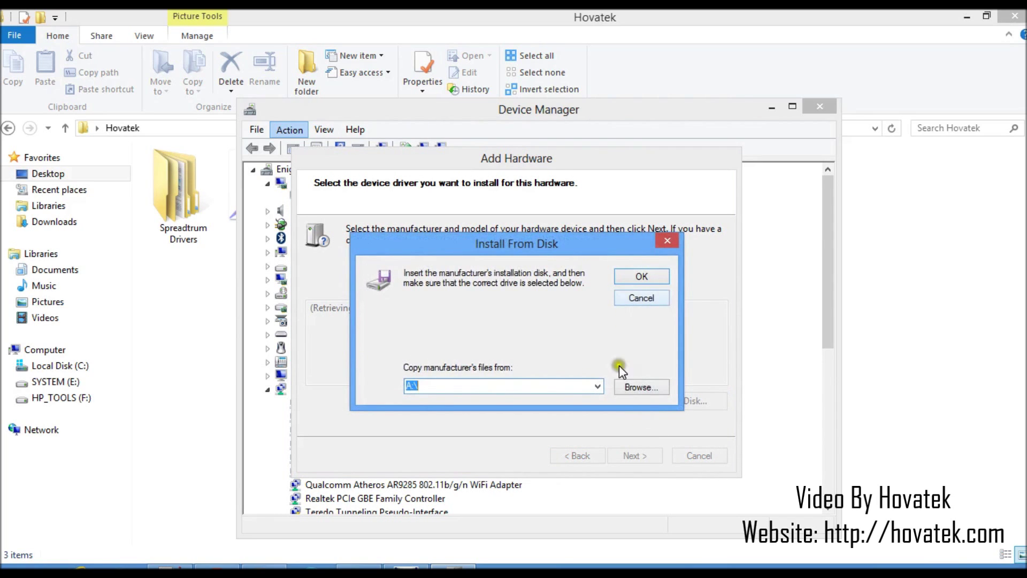
{"action": "left_click", "coordinate": [642, 387]}
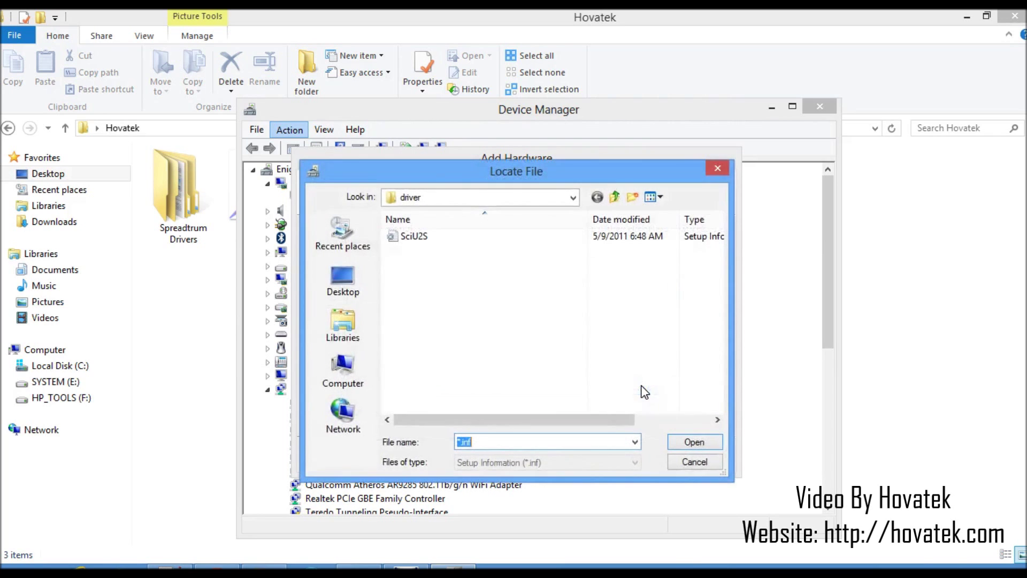
{"action": "left_click", "coordinate": [615, 197]}
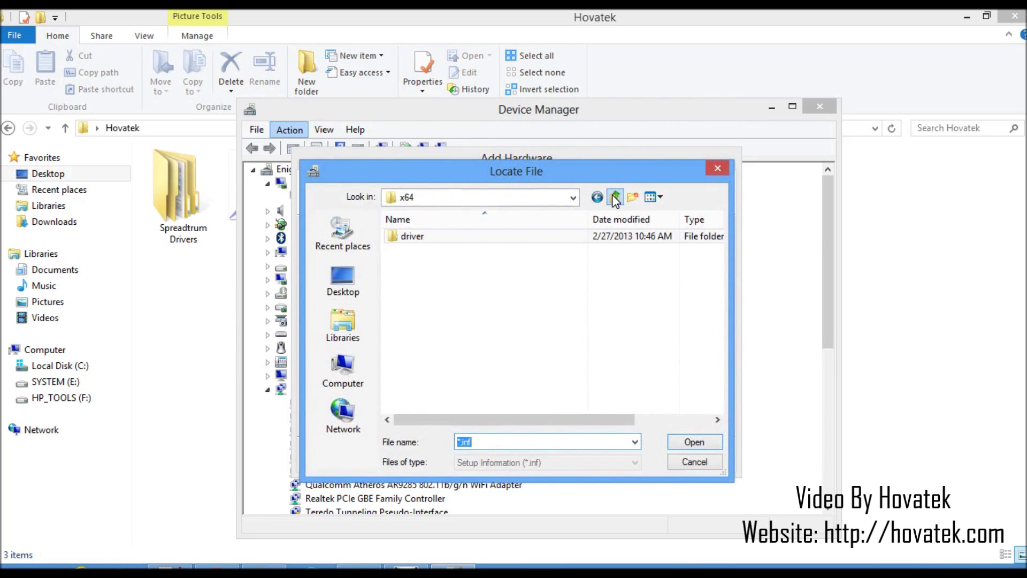
{"action": "left_click", "coordinate": [614, 197]}
{"action": "left_click", "coordinate": [615, 197]}
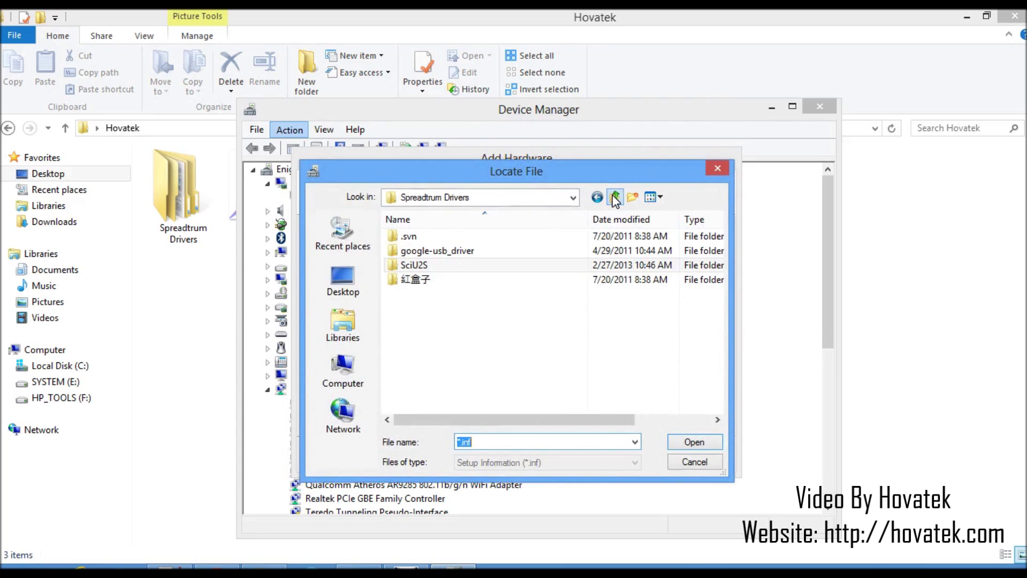
{"action": "left_click", "coordinate": [615, 196]}
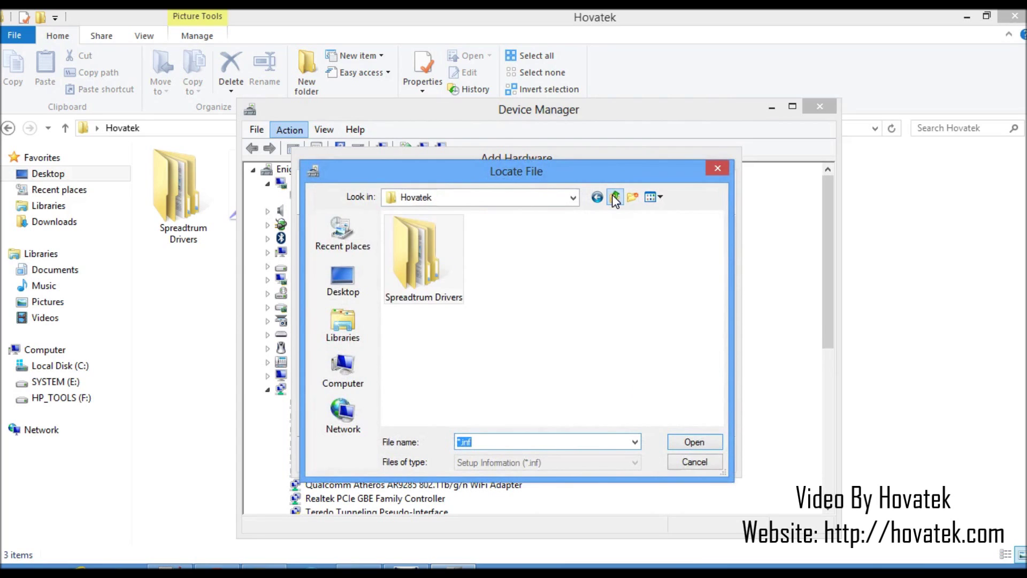
Step: Navigate Spreadtrum Drivers > SciU2S > x64 > driver and open SciU2S.inf
{"action": "double_click", "coordinate": [423, 258]}
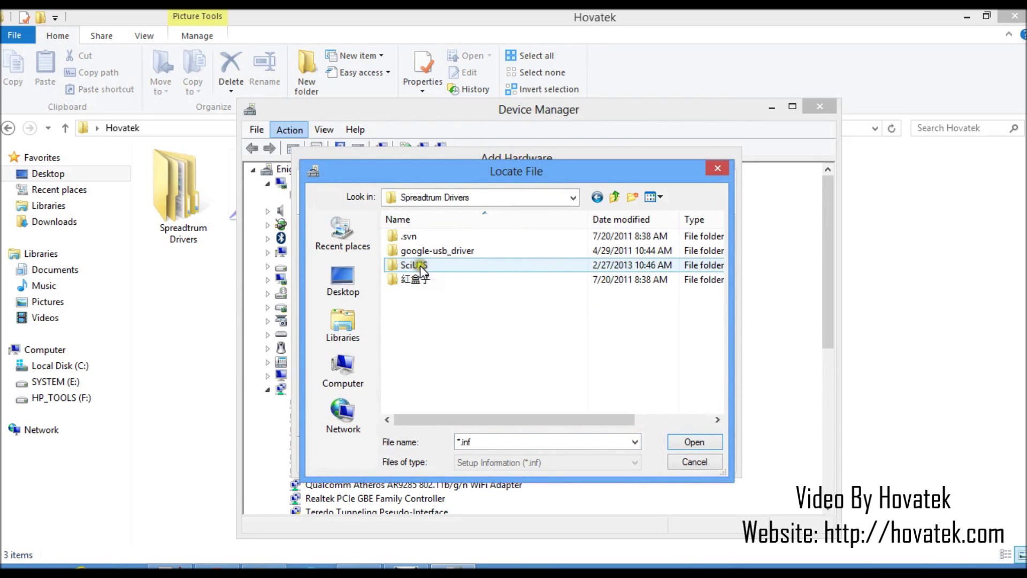
{"action": "double_click", "coordinate": [419, 266]}
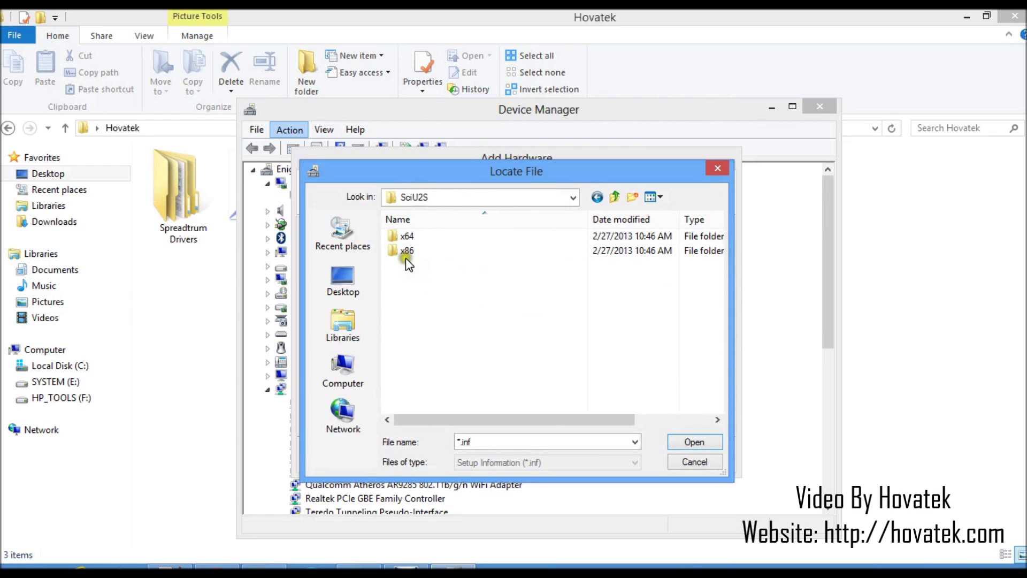
{"action": "left_click", "coordinate": [399, 252]}
{"action": "left_click", "coordinate": [415, 237]}
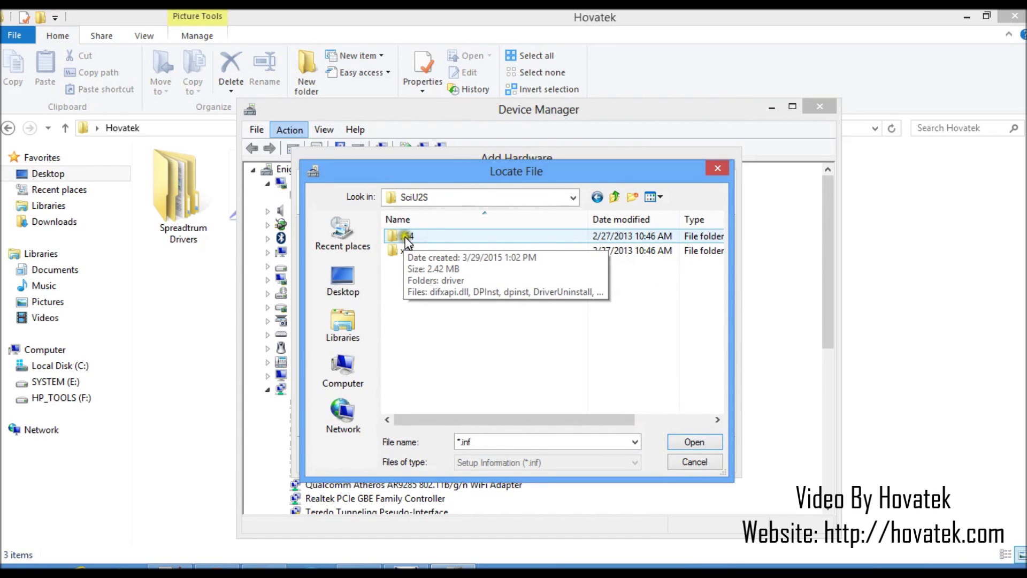
{"action": "left_click", "coordinate": [407, 237]}
{"action": "double_click", "coordinate": [406, 236]}
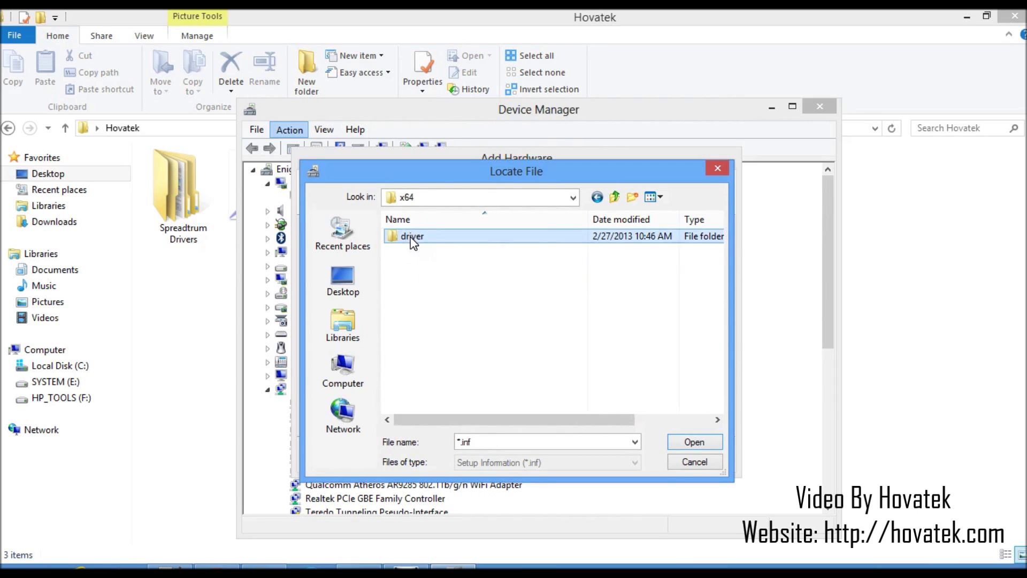
{"action": "double_click", "coordinate": [412, 237]}
{"action": "left_click", "coordinate": [413, 237]}
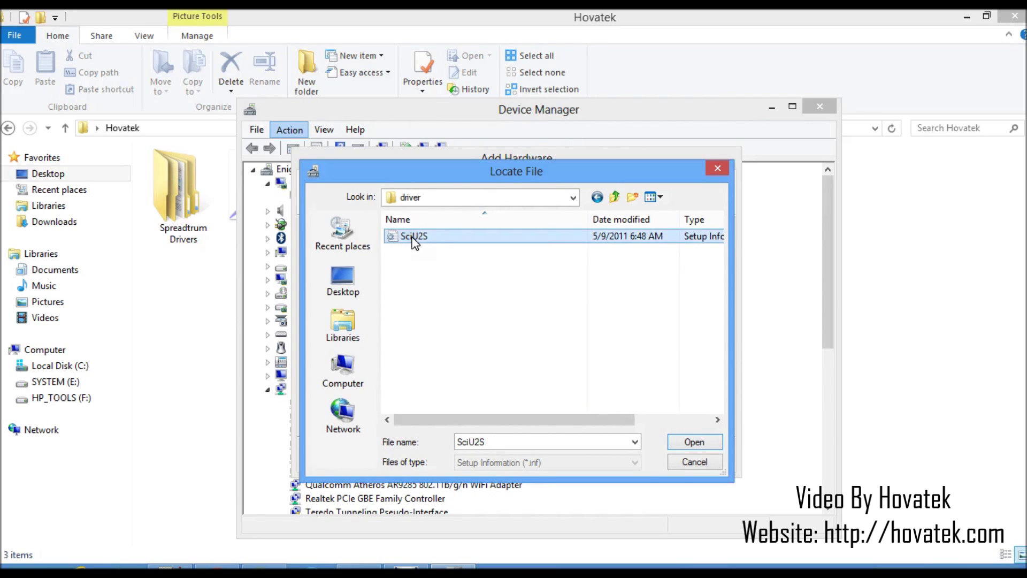
{"action": "left_click", "coordinate": [397, 237]}
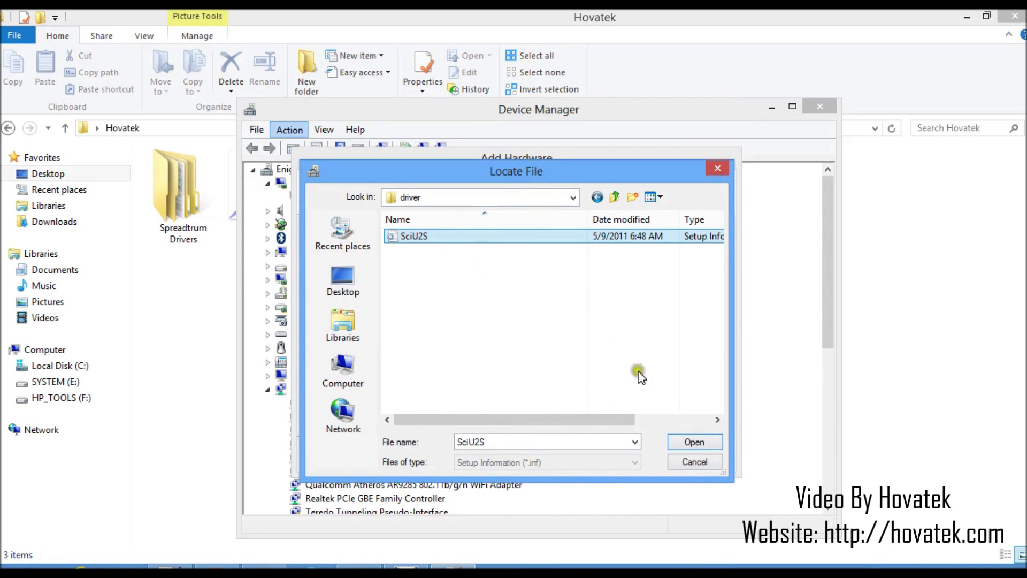
{"action": "left_click", "coordinate": [681, 441]}
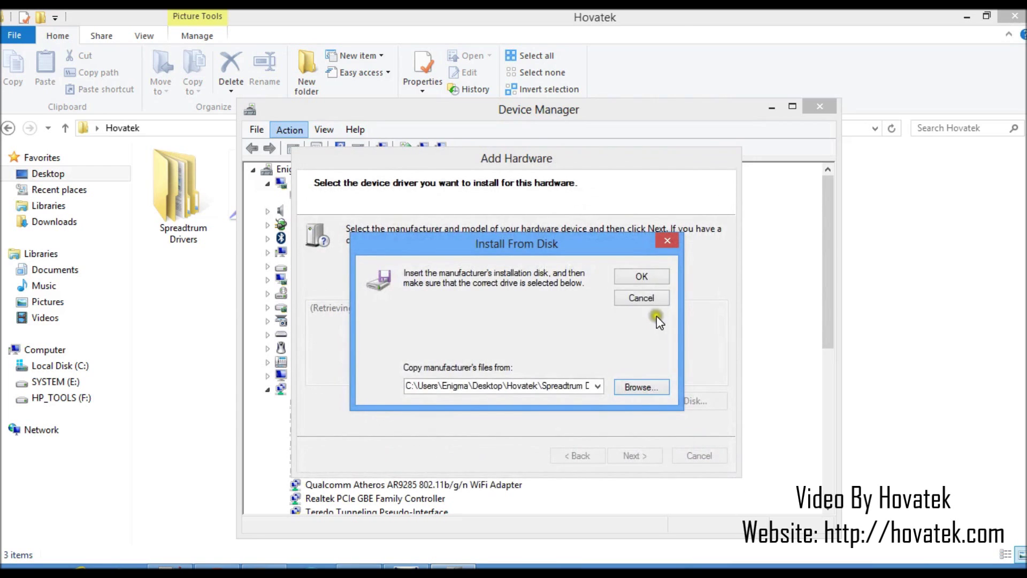
Step: Accept the SciU2S location and proceed with the SCI Anroid USB2Serial model to installation
{"action": "left_click", "coordinate": [642, 276]}
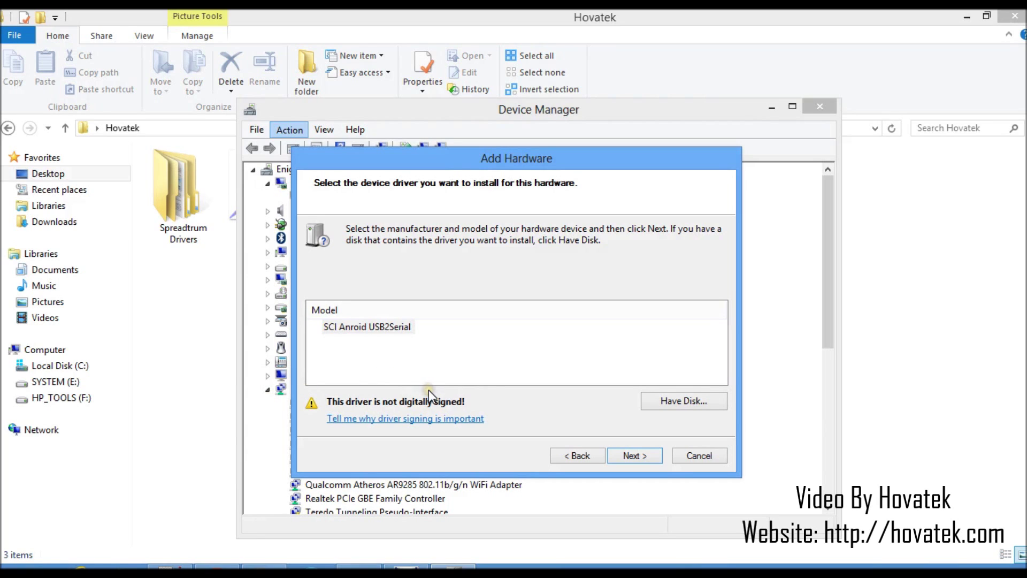
{"action": "left_click", "coordinate": [633, 460]}
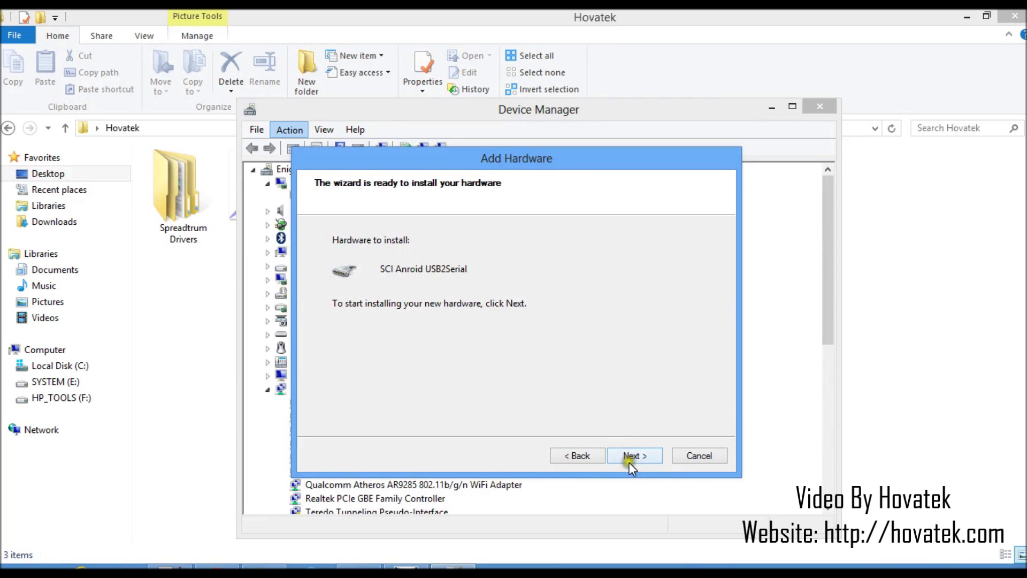
{"action": "left_click", "coordinate": [627, 454]}
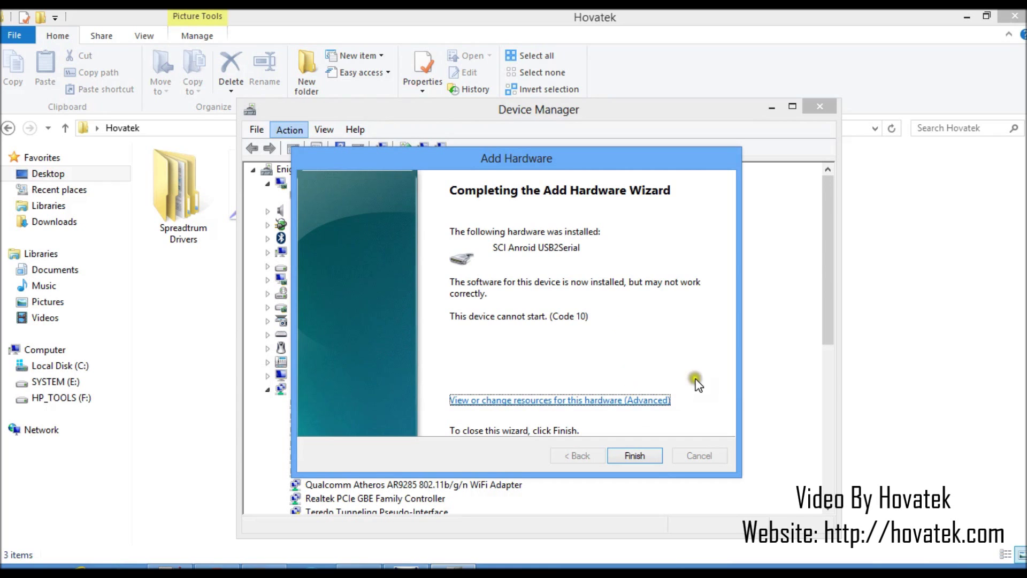
Step: Finish the SCI Anroid USB2Serial install and close the Add Hardware wizard
{"action": "left_click", "coordinate": [636, 455]}
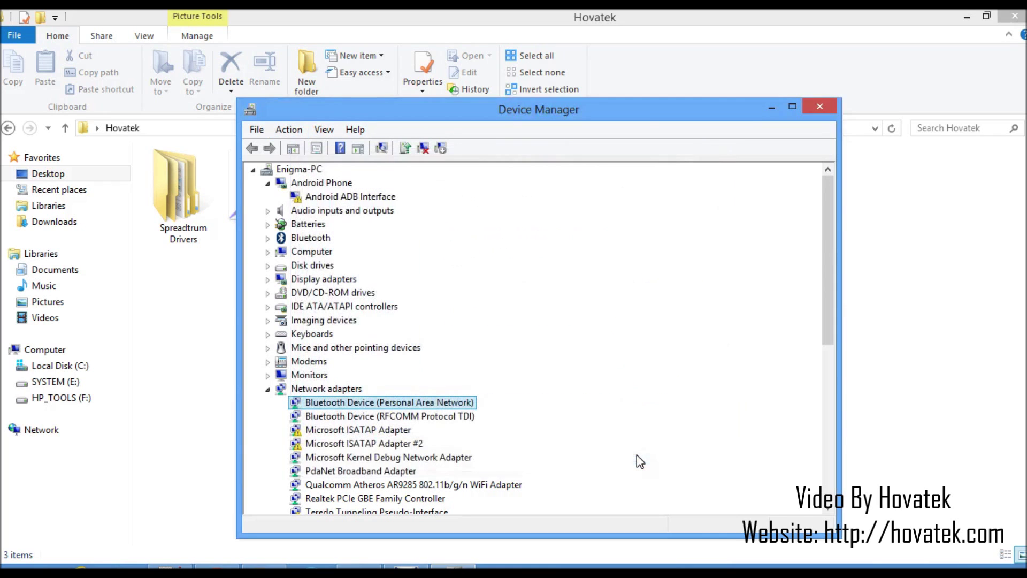
Step: Relaunch Add legacy hardware, pick manual selection with Show All Devices, and choose Have Disk
{"action": "left_click", "coordinate": [404, 403]}
{"action": "left_click", "coordinate": [324, 130]}
{"action": "mouse_move", "coordinate": [291, 129]}
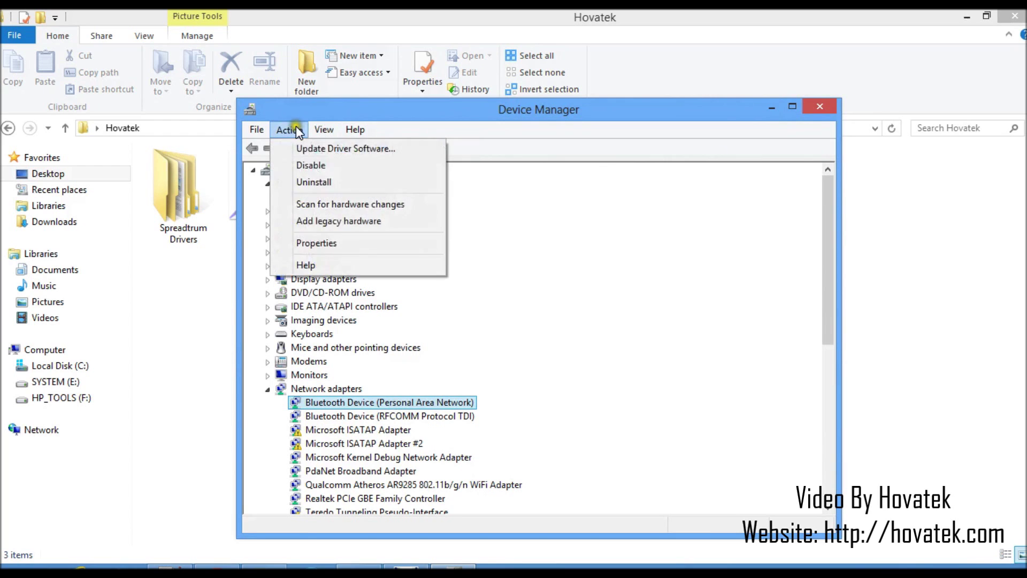
{"action": "left_click", "coordinate": [316, 220]}
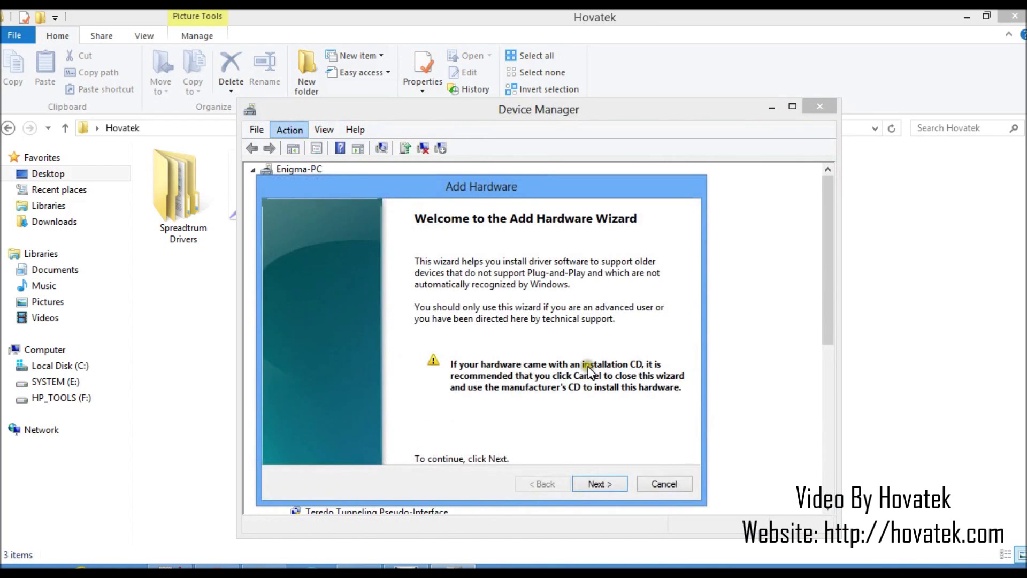
{"action": "left_click", "coordinate": [606, 488]}
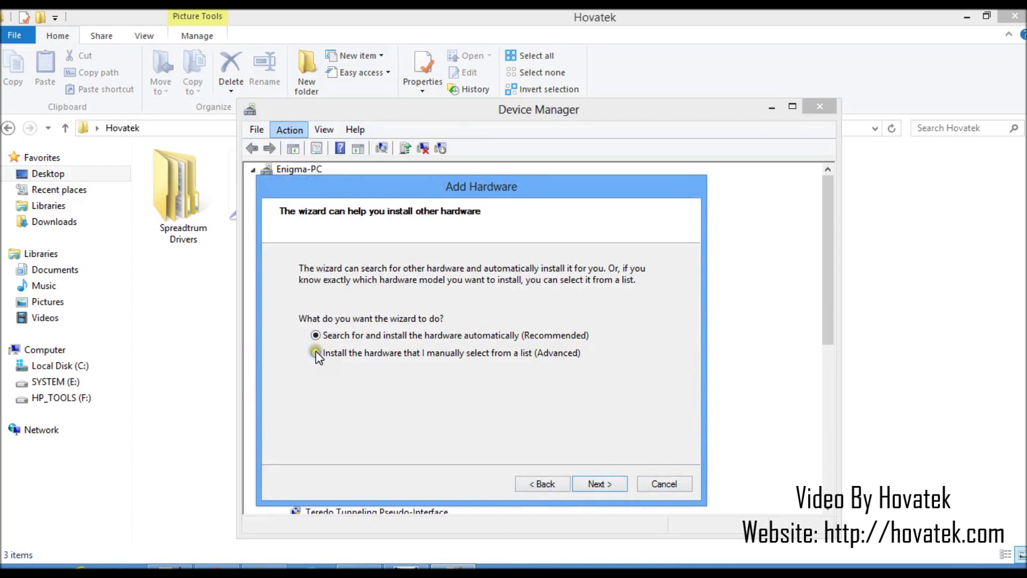
{"action": "left_click", "coordinate": [316, 353]}
{"action": "left_click", "coordinate": [591, 485]}
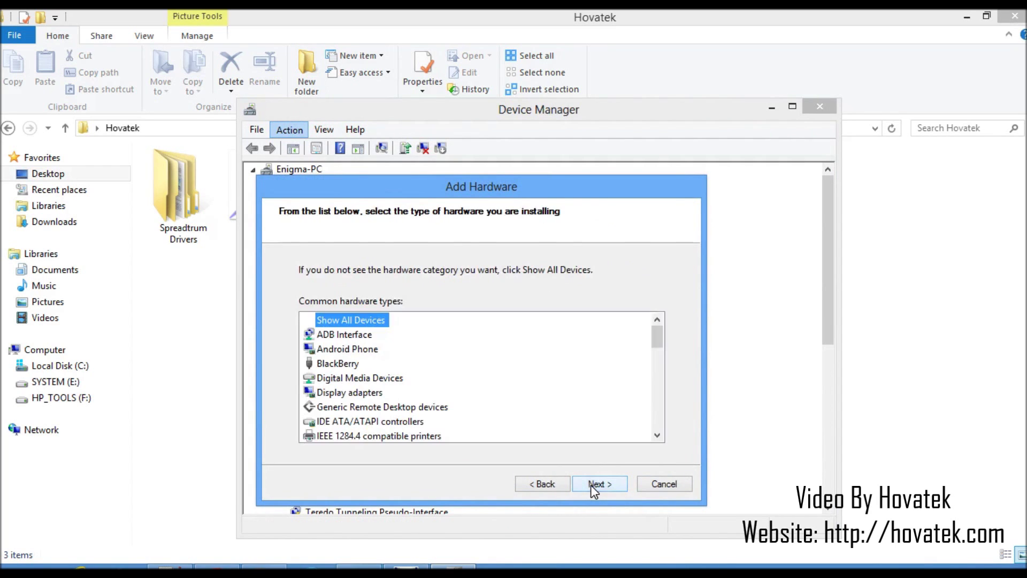
{"action": "left_click", "coordinate": [600, 484]}
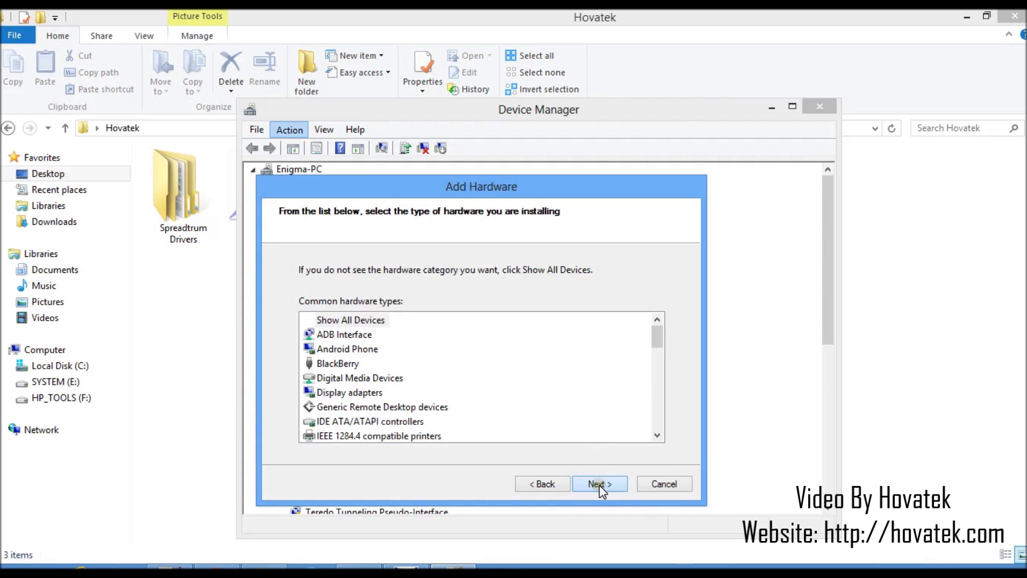
{"action": "left_click", "coordinate": [640, 429]}
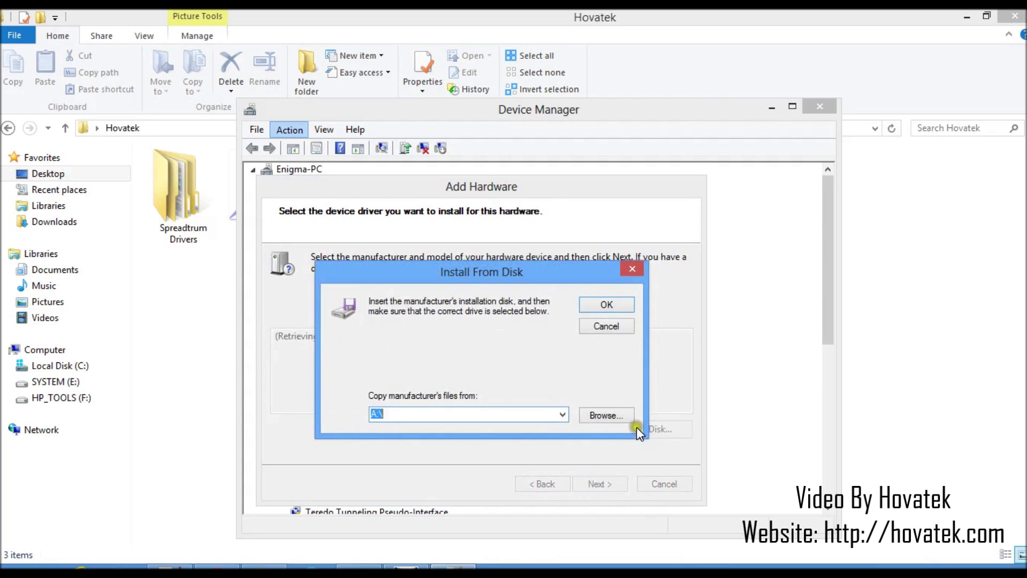
Step: Browse for the driver file and go up from x64 to the Spreadtrum Drivers folder
{"action": "left_click", "coordinate": [611, 415]}
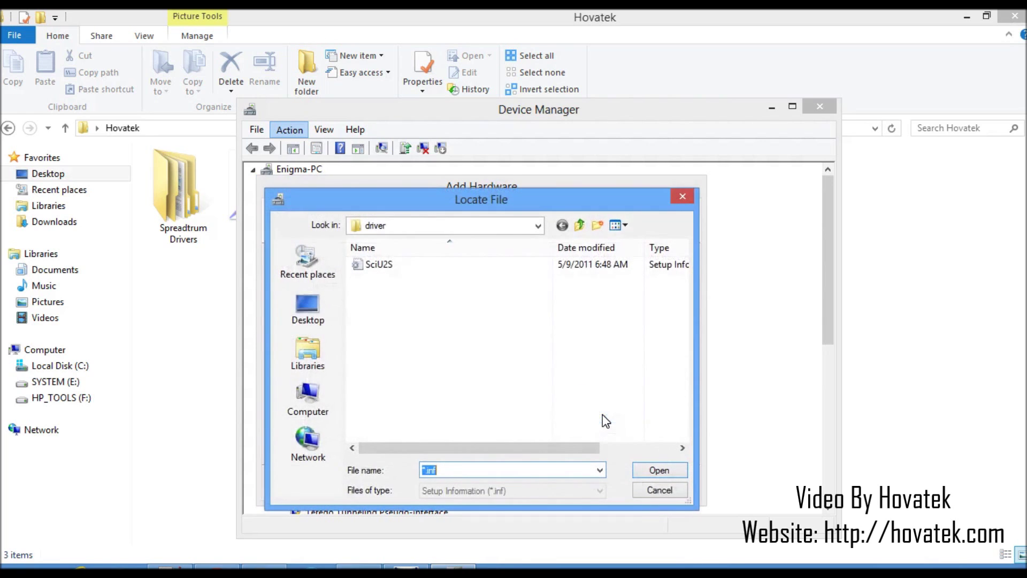
{"action": "left_click", "coordinate": [535, 227]}
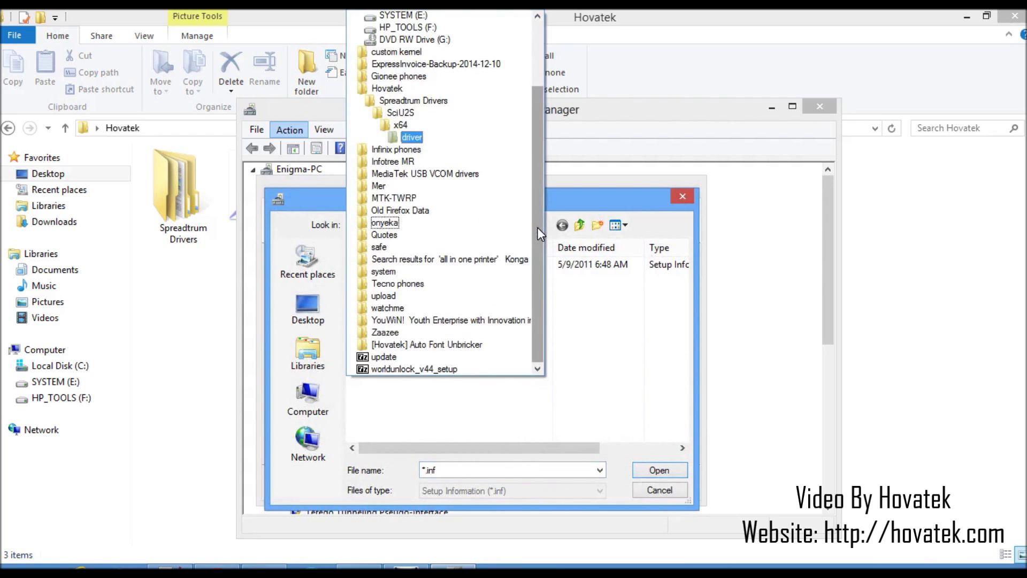
{"action": "left_click", "coordinate": [583, 319]}
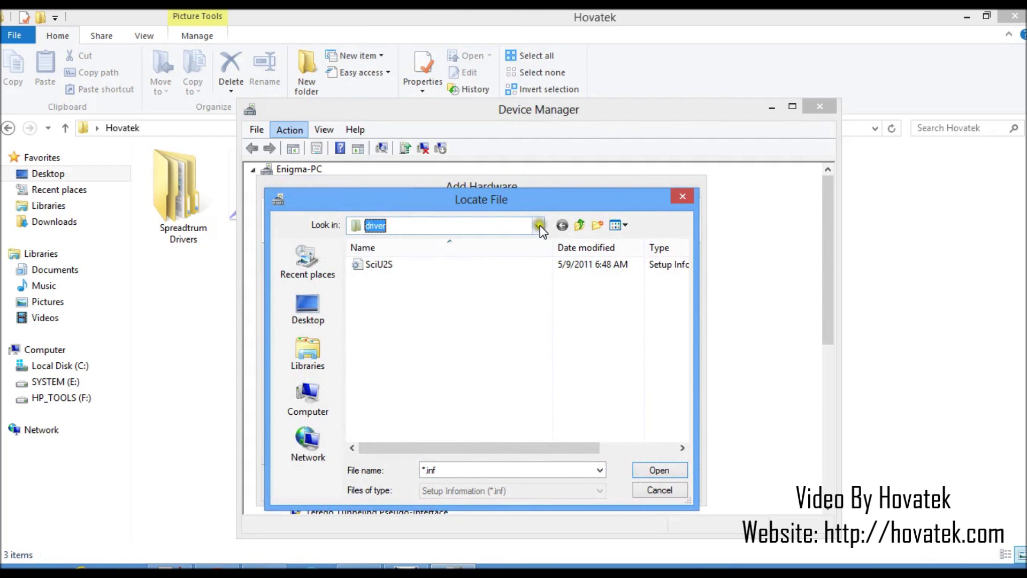
{"action": "left_click", "coordinate": [580, 227]}
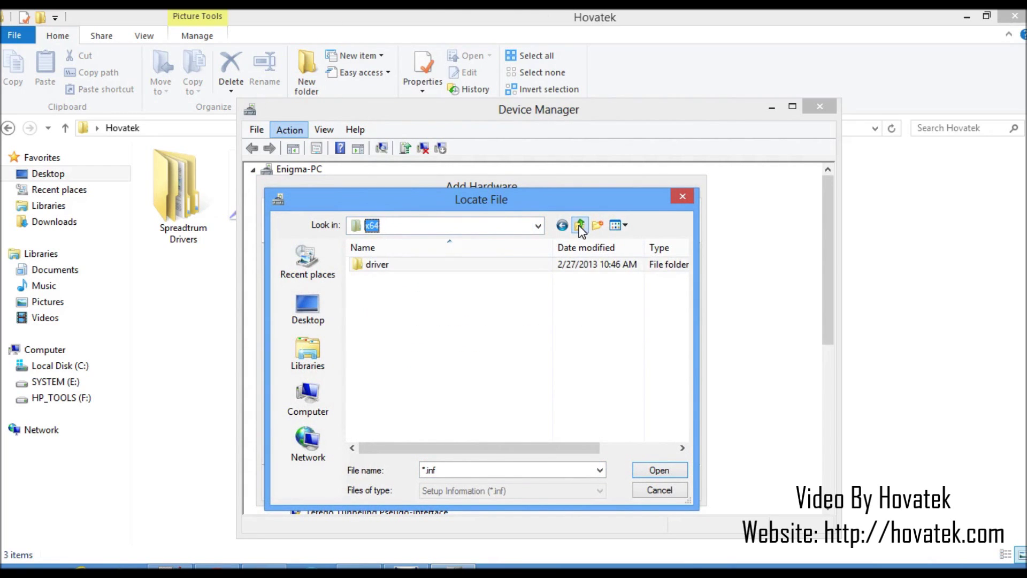
{"action": "left_click", "coordinate": [580, 227]}
{"action": "left_click", "coordinate": [581, 227]}
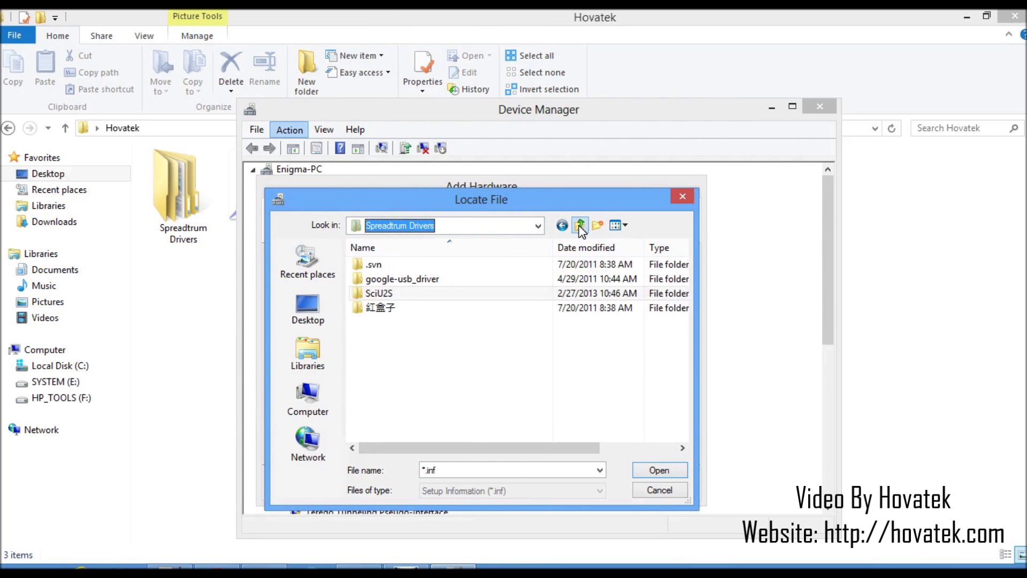
Step: Open google-usb_driver, choose android_winusb.inf, and accept it in Install From Disk
{"action": "double_click", "coordinate": [399, 277]}
{"action": "left_click", "coordinate": [467, 293]}
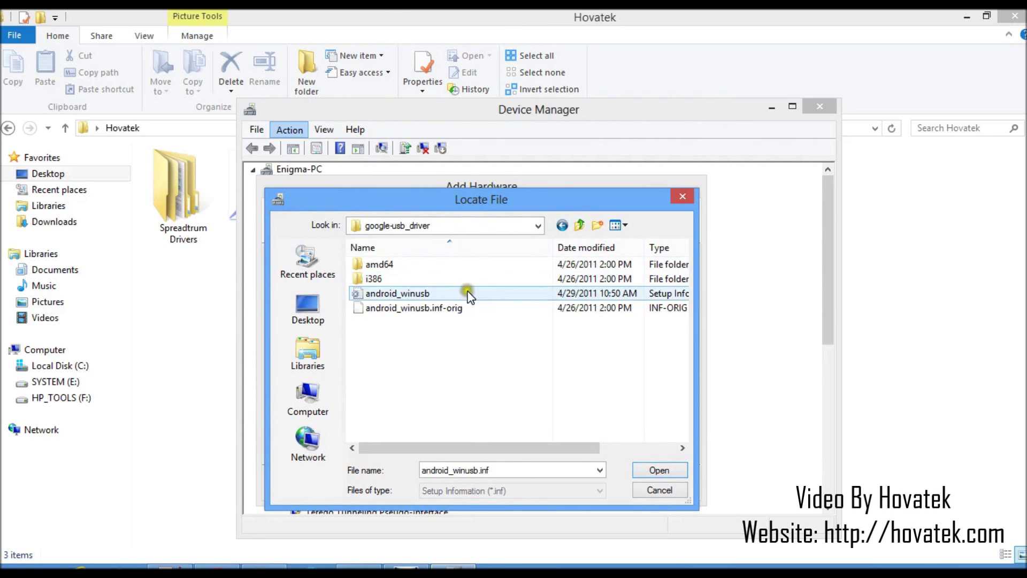
{"action": "left_click", "coordinate": [411, 294]}
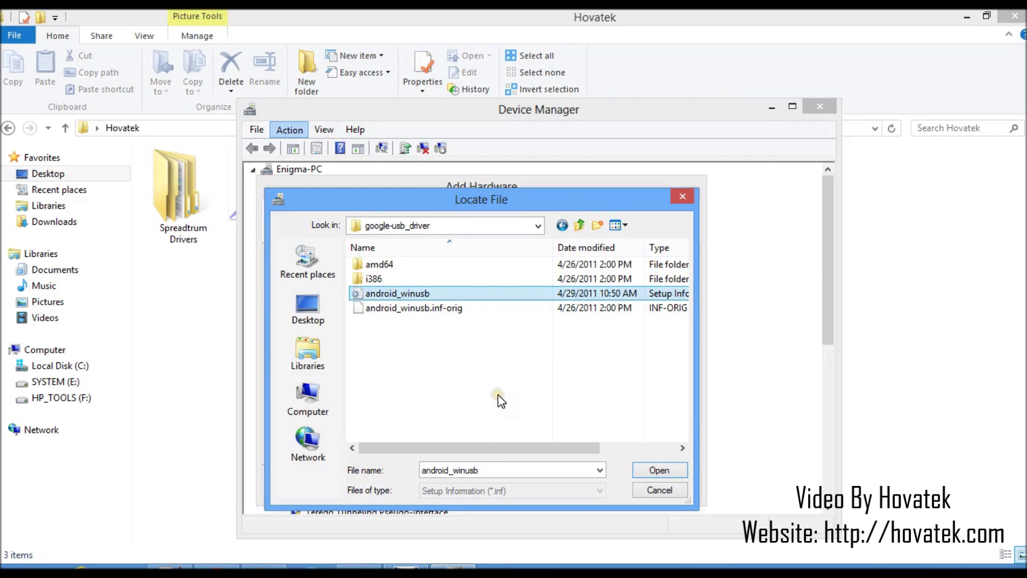
{"action": "left_click", "coordinate": [611, 449]}
{"action": "left_click", "coordinate": [650, 470]}
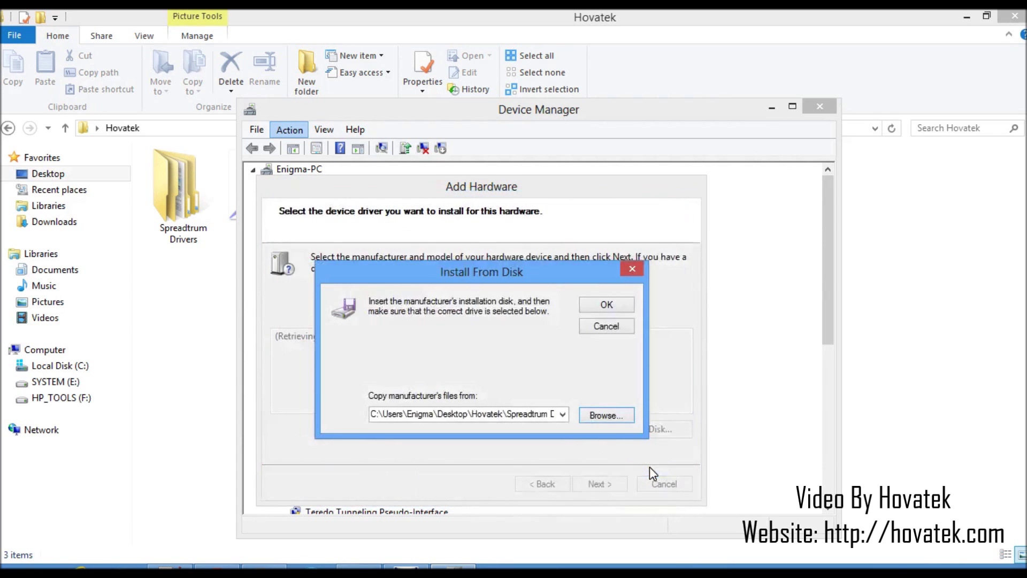
{"action": "left_click", "coordinate": [607, 305]}
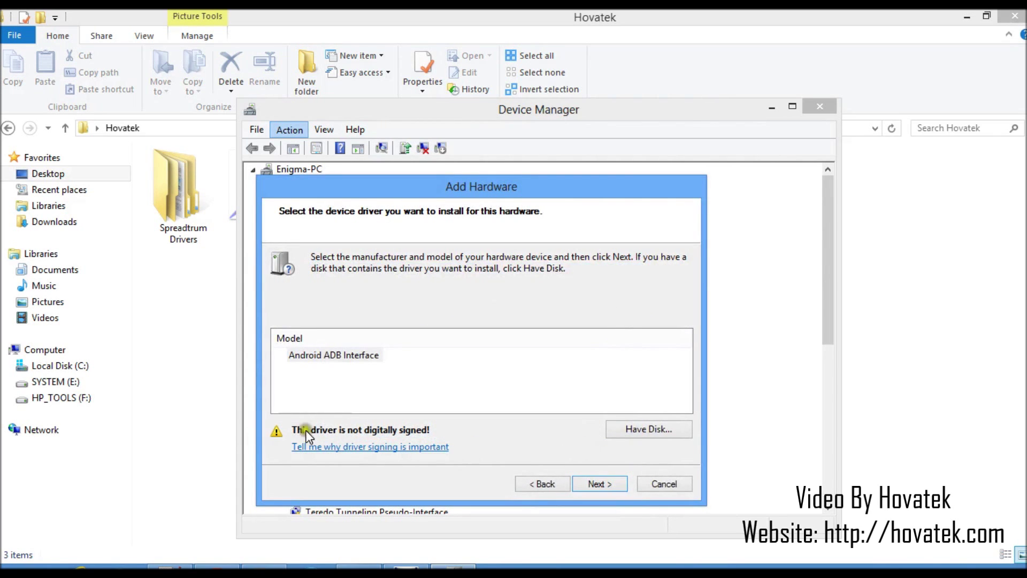
Step: Install the Android ADB Interface model and finish the Add Hardware wizard
{"action": "left_click", "coordinate": [601, 484]}
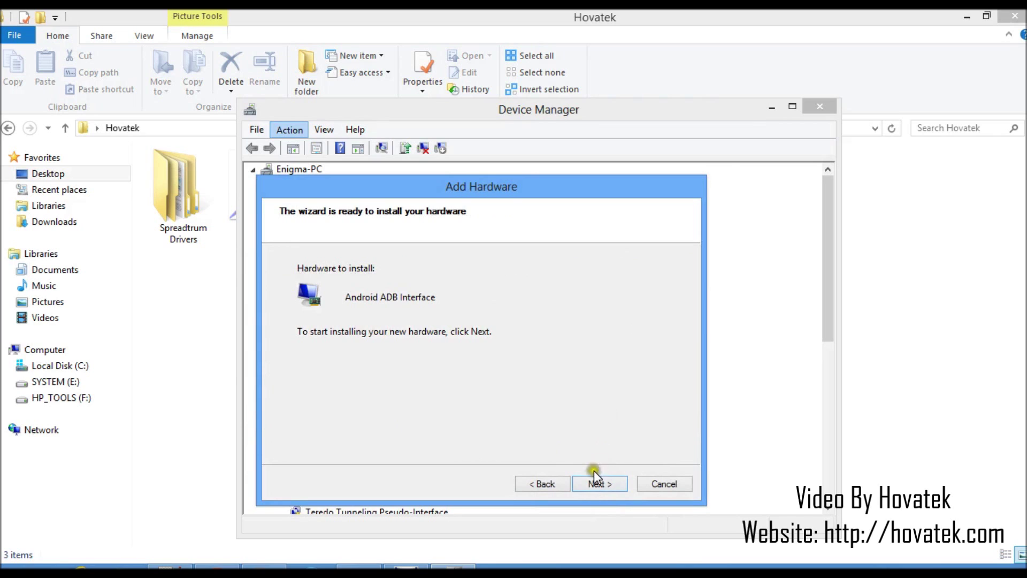
{"action": "left_click", "coordinate": [593, 491]}
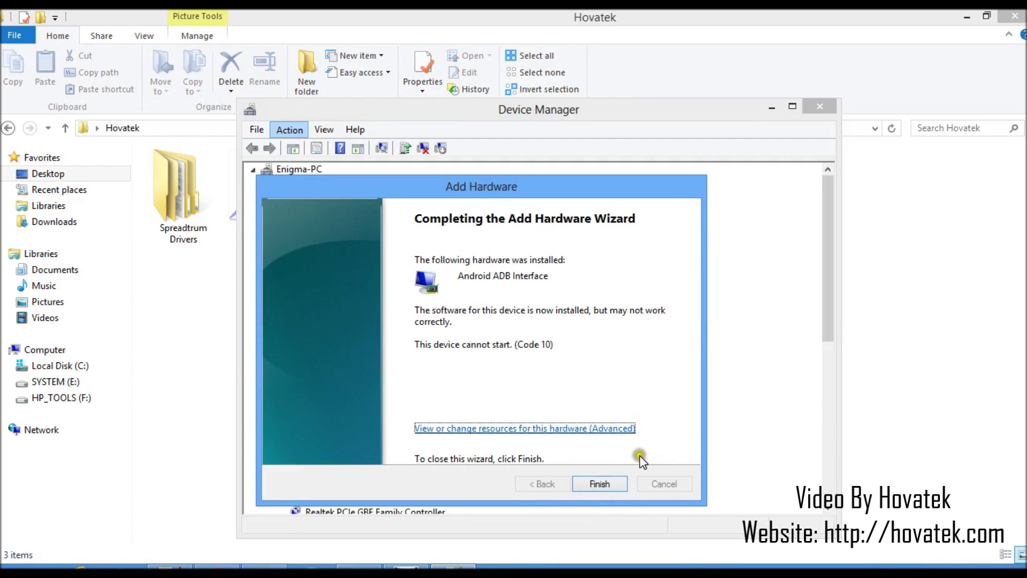
{"action": "left_click", "coordinate": [600, 484]}
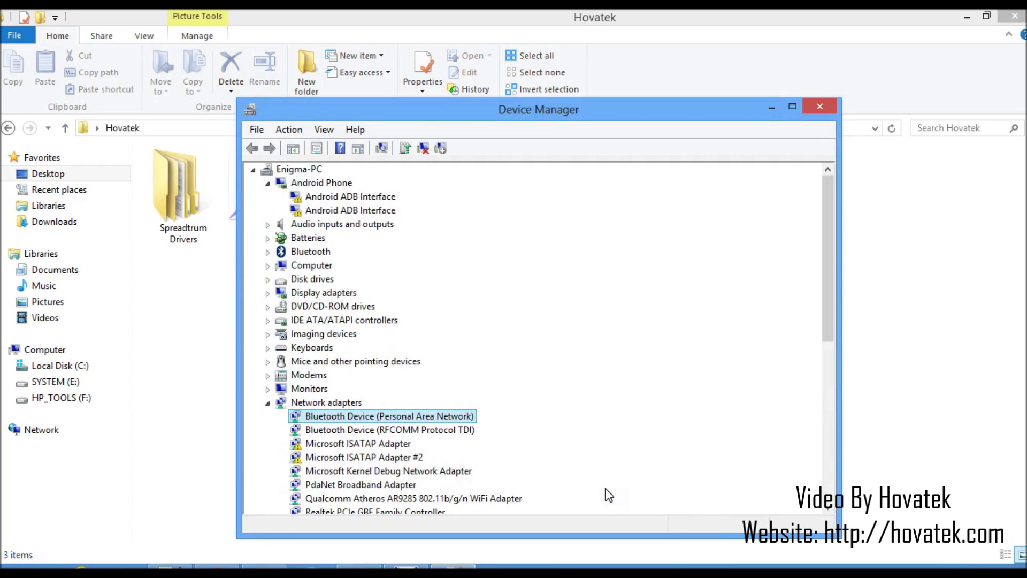
Step: Scroll the device tree down to Ports (COM & LPT), showing SCI USB2Serial on COM41, COM43 and COM44
{"action": "left_click_drag", "start_coordinate": [830, 316], "coordinate": [833, 448]}
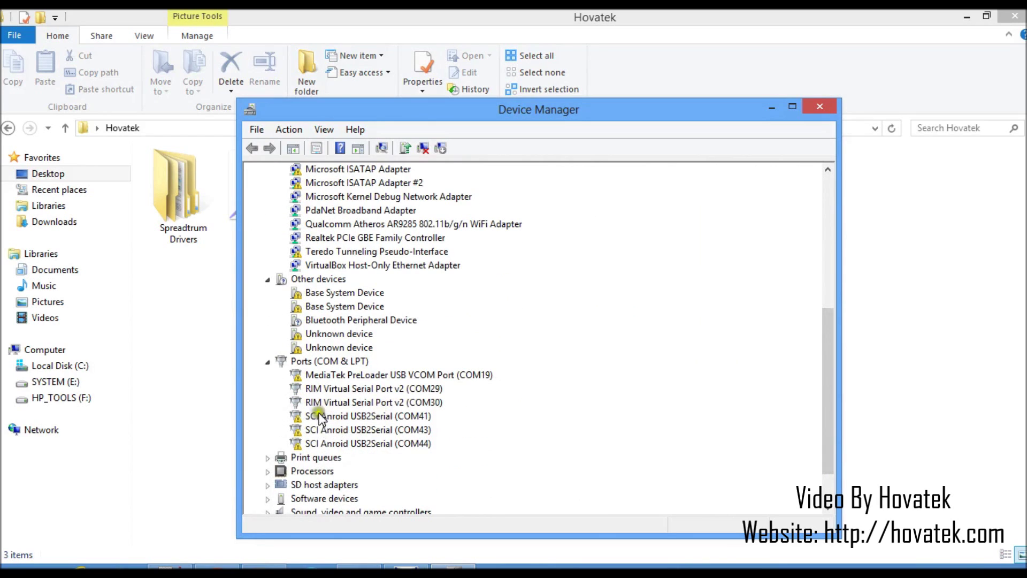